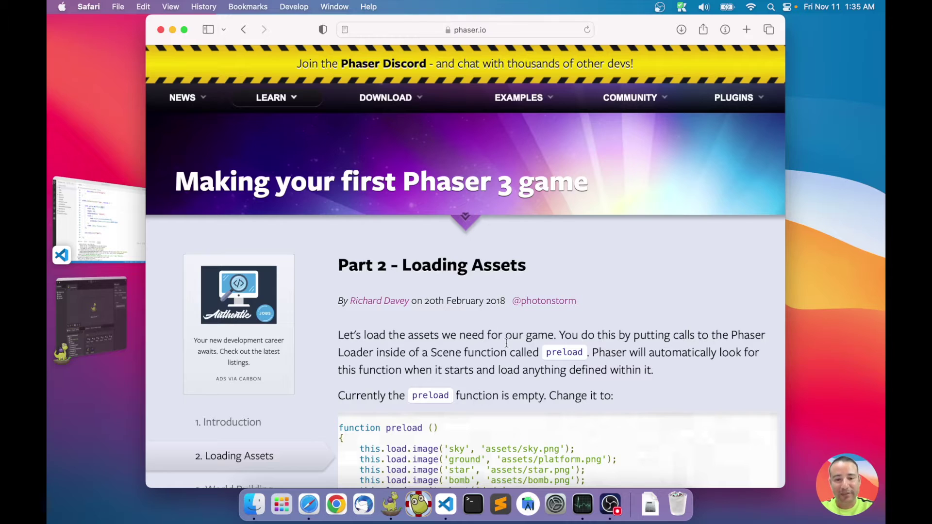
Scroll through the Safari tutorial code and highlight the spritesheet loading call.
scroll(506, 343, "down", 5)
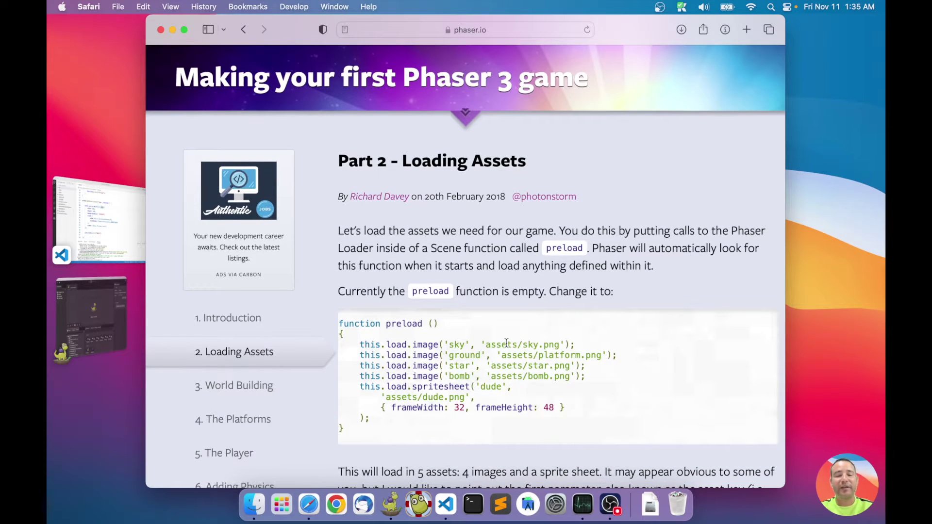
scroll(506, 343, "up", 4)
scroll(506, 343, "down", 4)
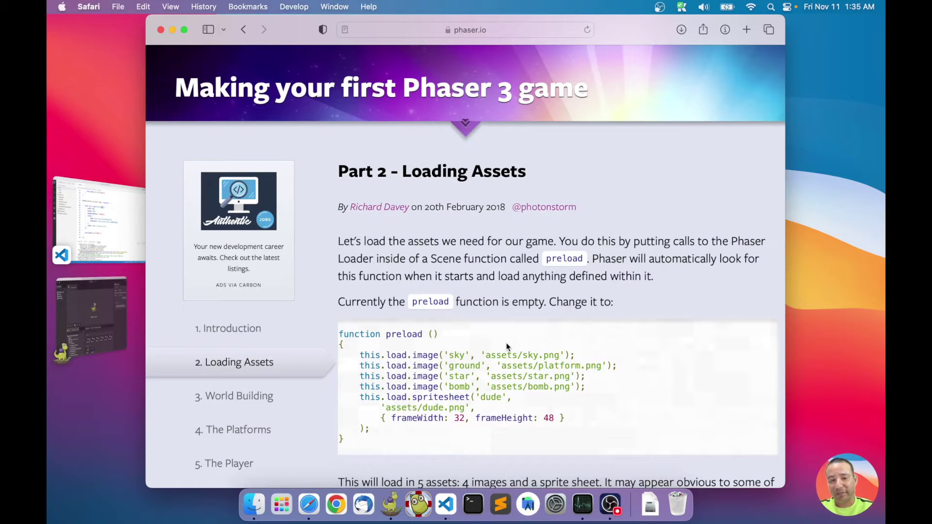
scroll(507, 346, "down", 1)
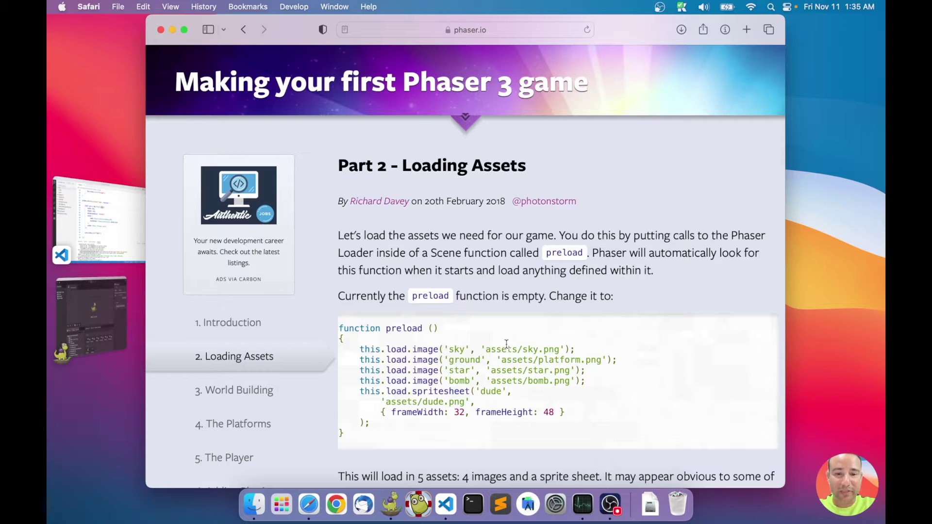
scroll(495, 359, "down", 5)
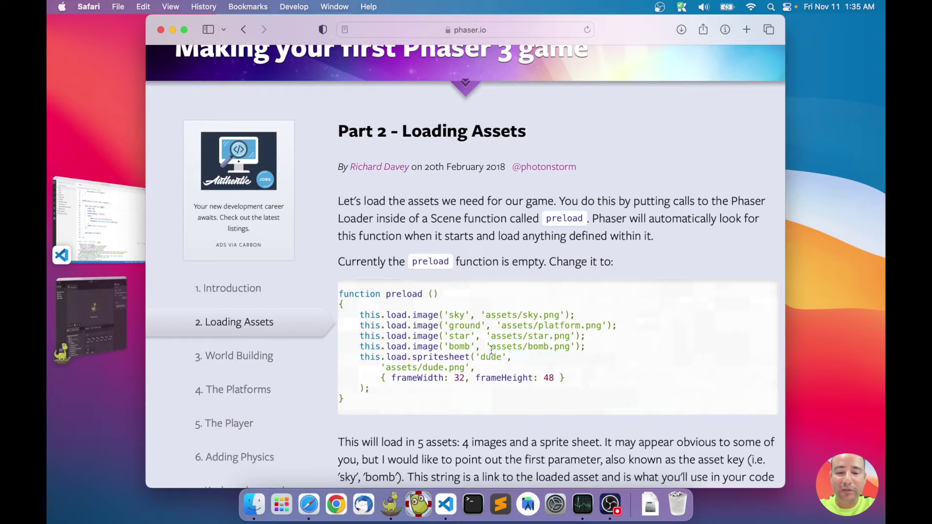
scroll(491, 352, "down", 5)
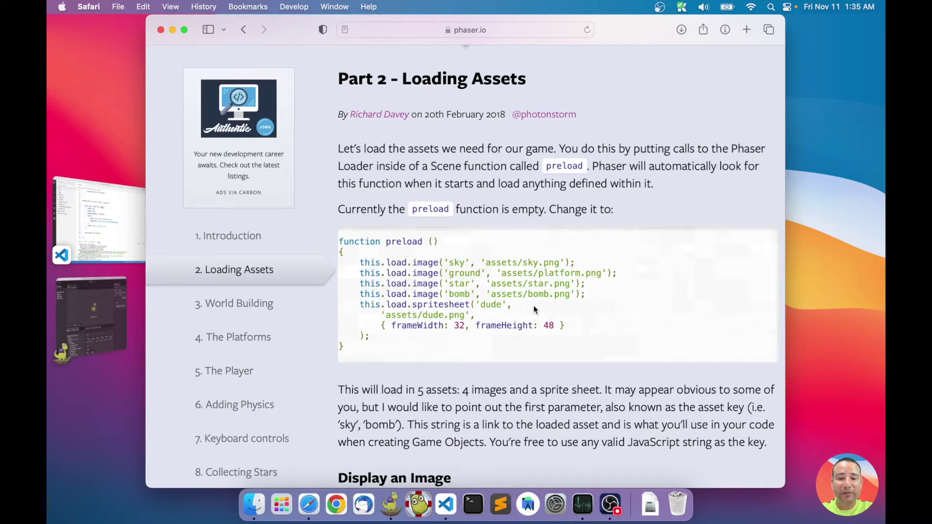
scroll(534, 306, "down", 2)
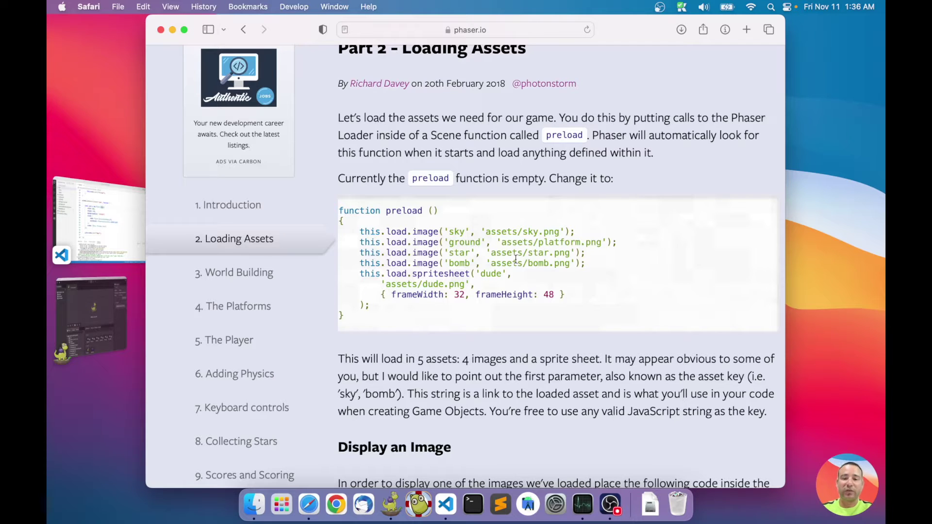
double_click(437, 274)
left_click(495, 276)
Scroll to the create() example and highlight the image coordinates and the sky and star keys.
scroll(554, 281, "down", 2)
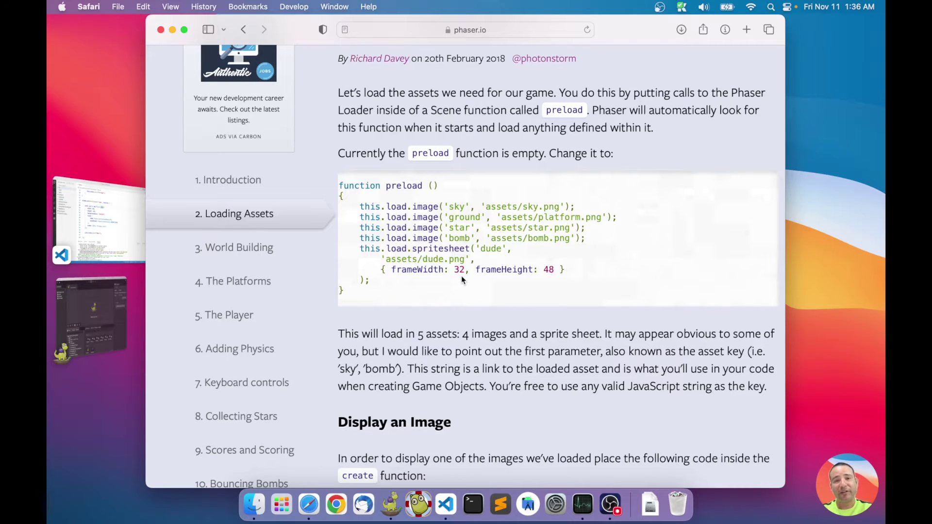
scroll(524, 359, "down", 15)
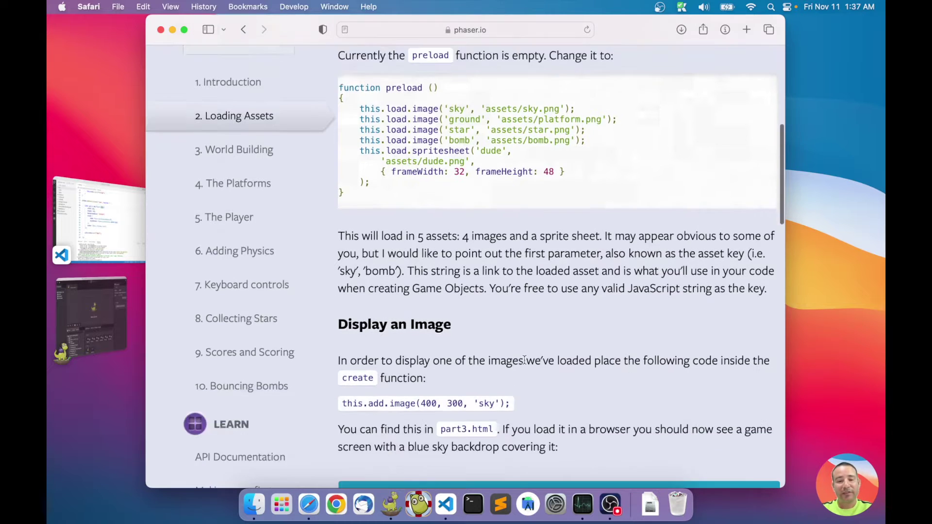
scroll(525, 363, "down", 7)
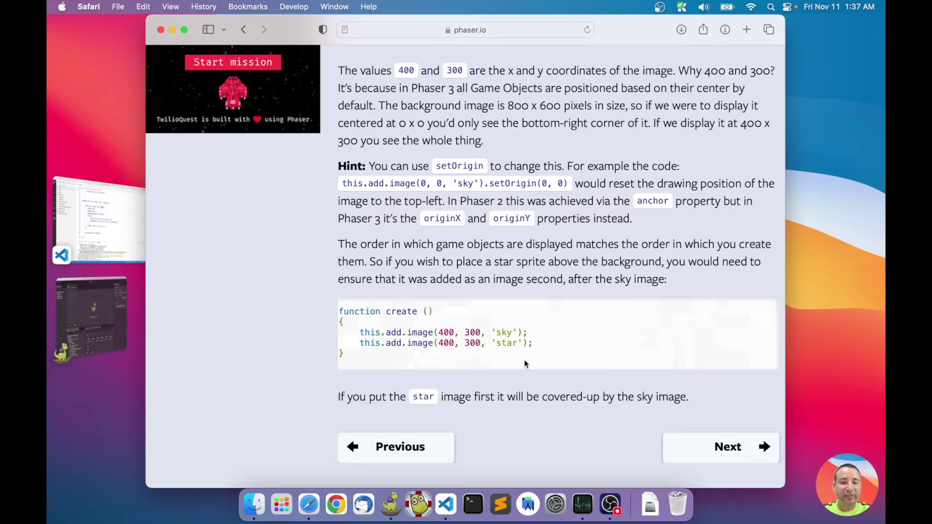
scroll(524, 363, "down", 1)
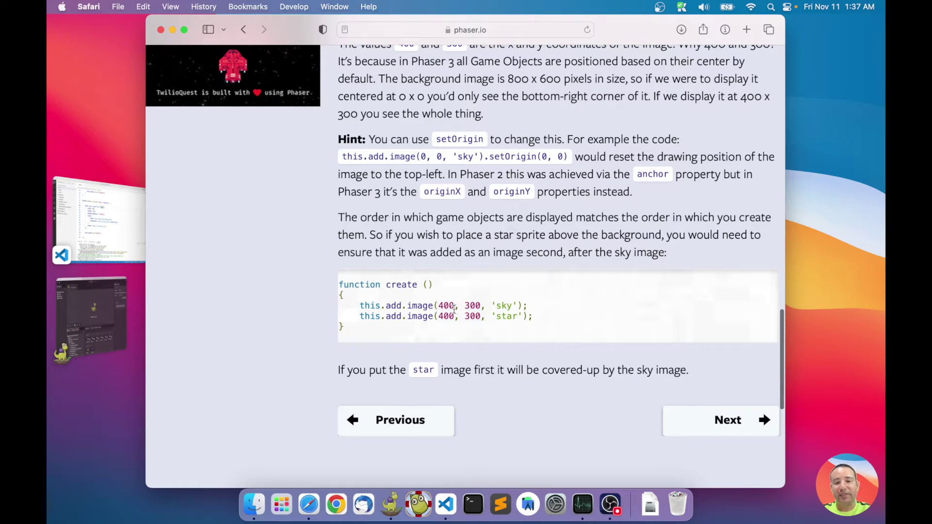
left_click_drag(440, 306, 469, 306)
left_click(491, 309)
double_click(503, 305)
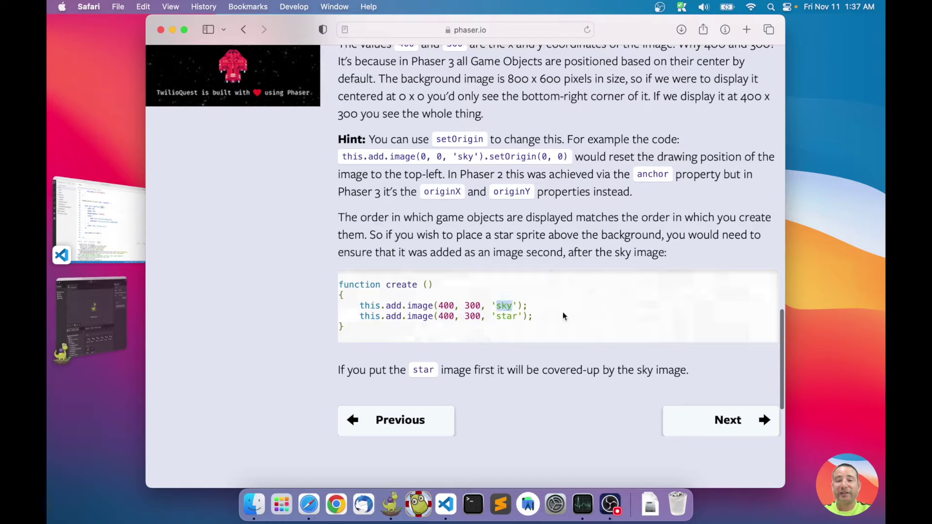
double_click(506, 316)
Scroll back up and bring Phaser Editor 2D to the front from the Dock.
scroll(563, 299, "up", 15)
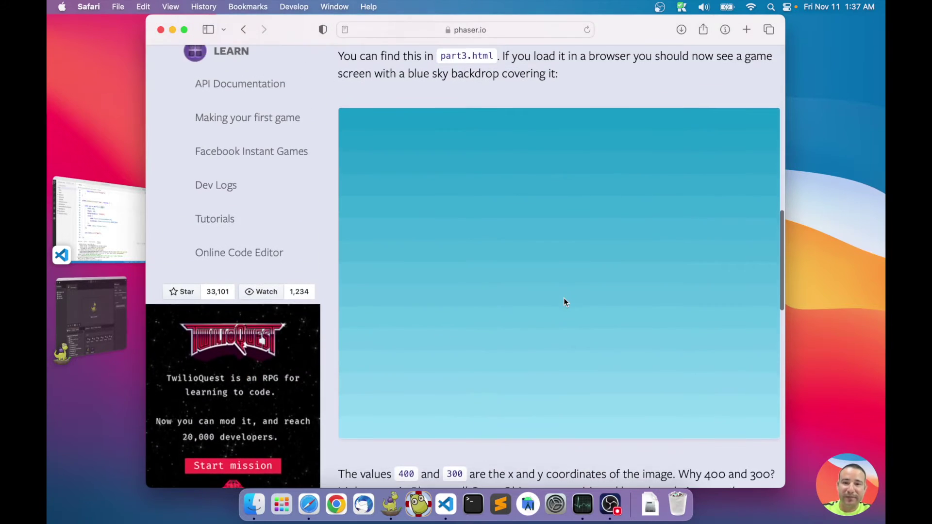
scroll(564, 299, "up", 10)
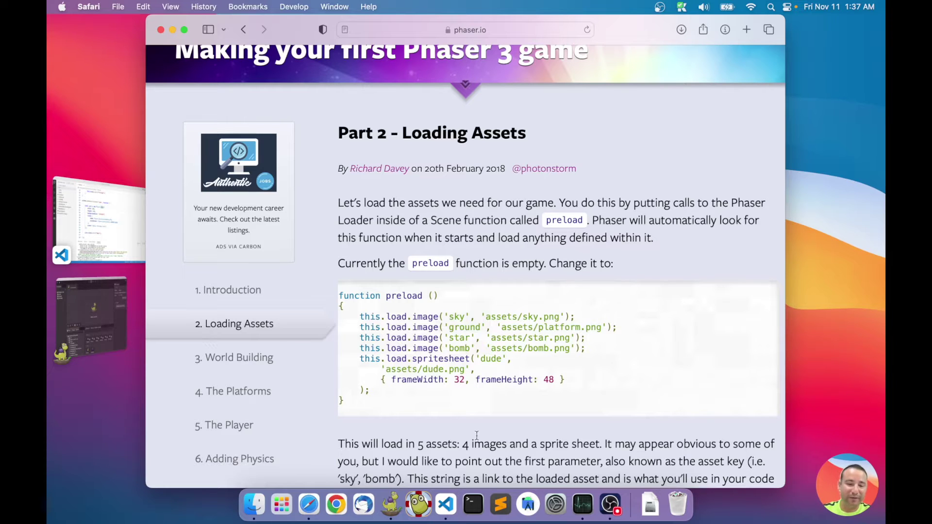
left_click(391, 504)
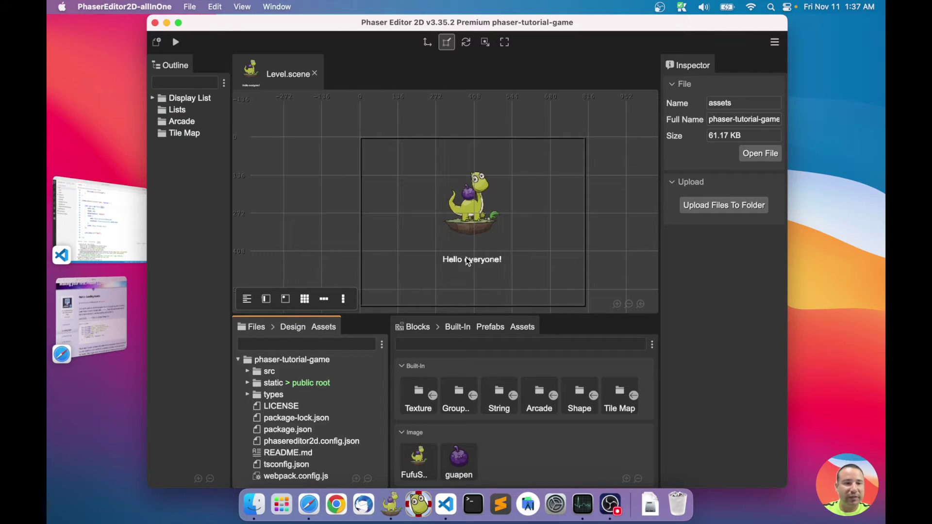
In VS Code's terminal, run clear and then npm start to launch the dev server.
left_click(118, 220)
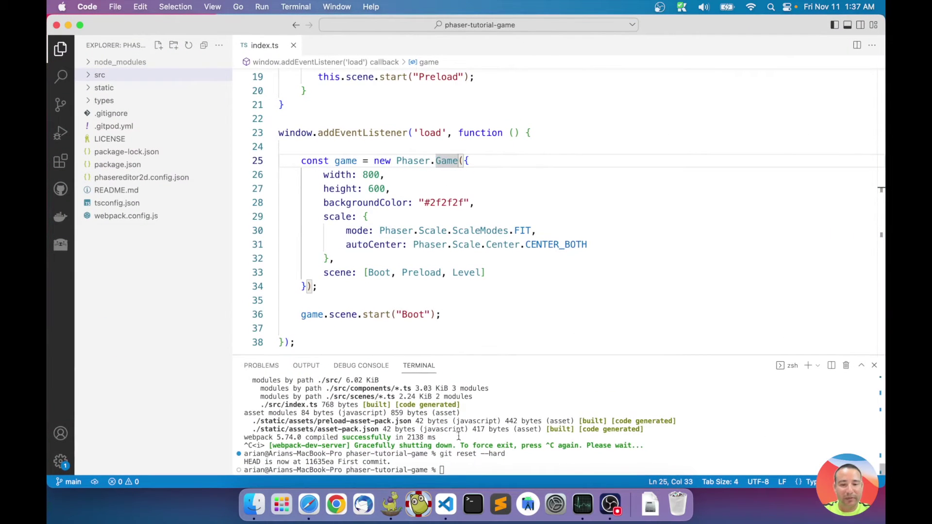
left_click(515, 447)
type("clear")
key("Return")
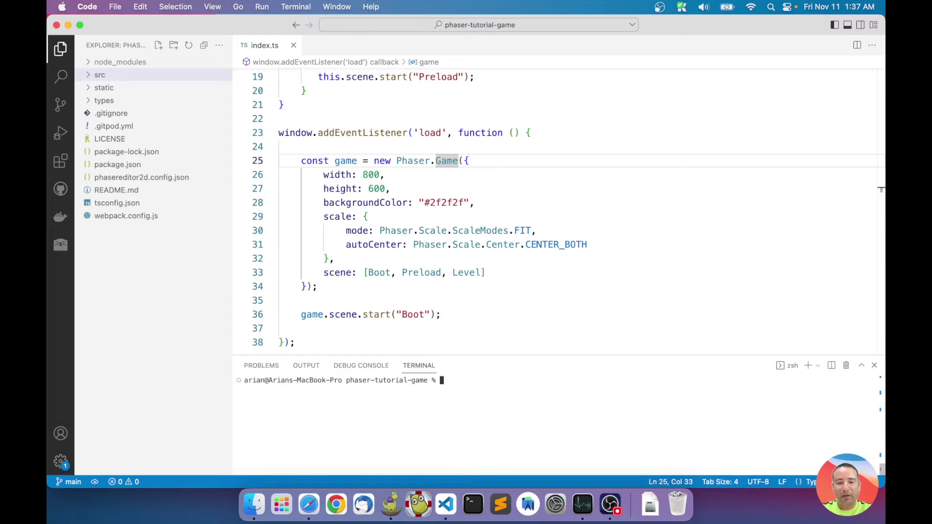
type("npm start")
key("Return")
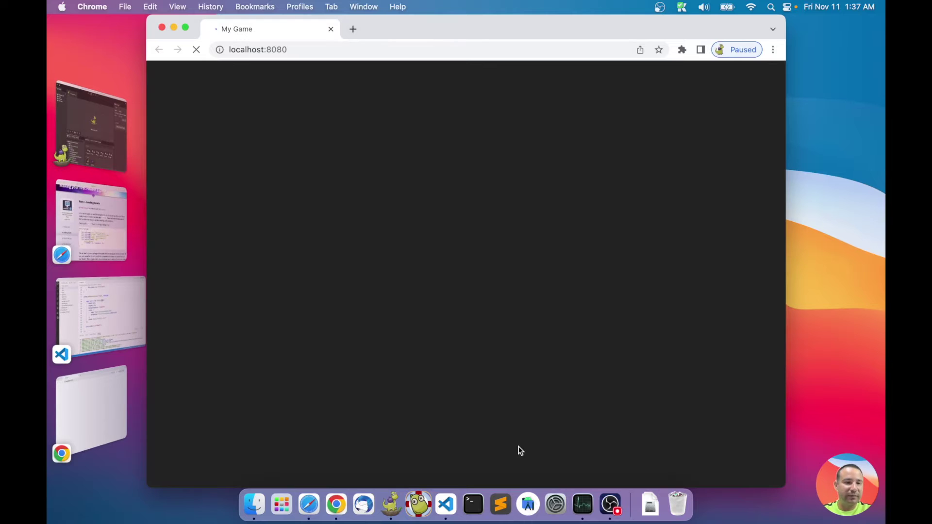
View the running game in Chrome at localhost:8080, close the extra window, and return to Phaser Editor.
left_click(80, 388)
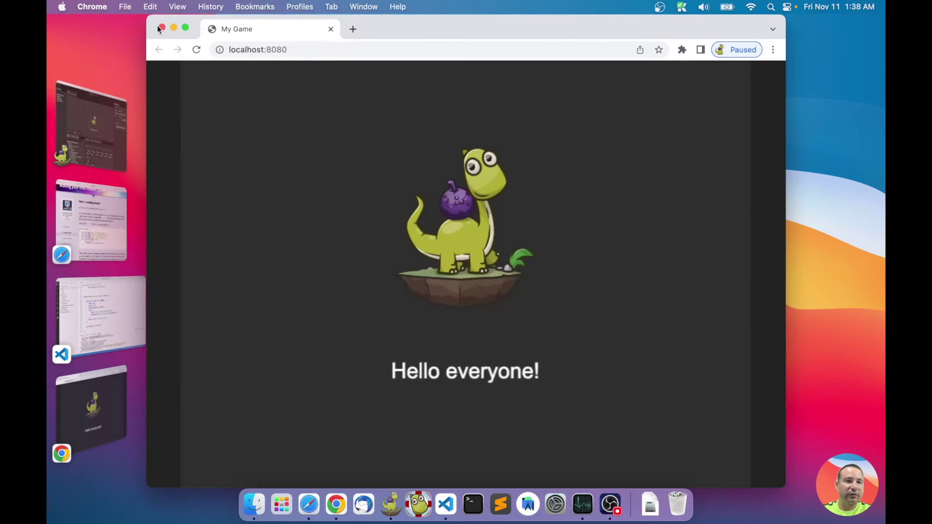
left_click(158, 27)
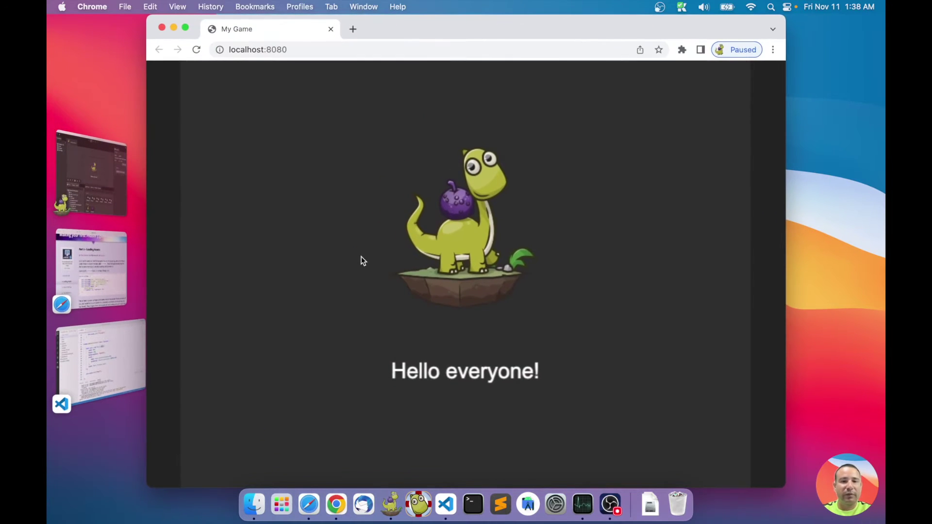
left_click(103, 174)
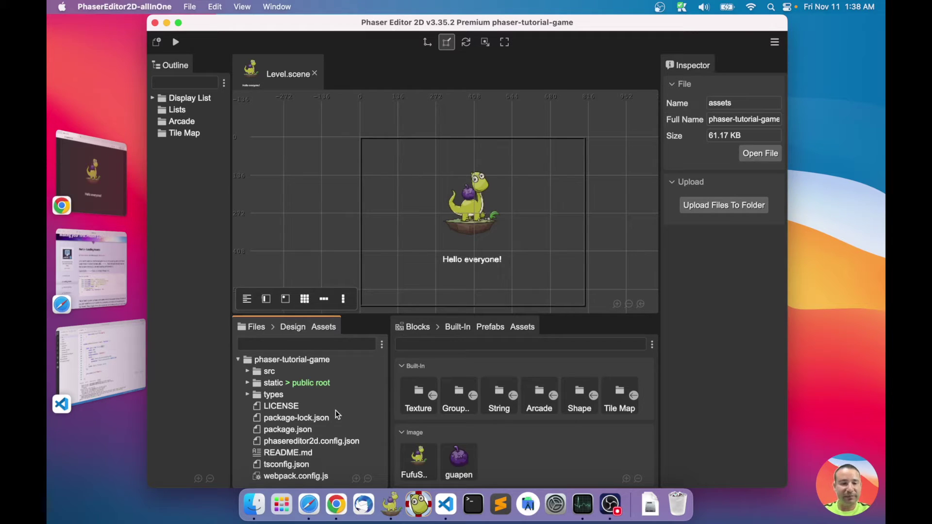
Expand the static and assets folders in the Files panel.
left_click(279, 385)
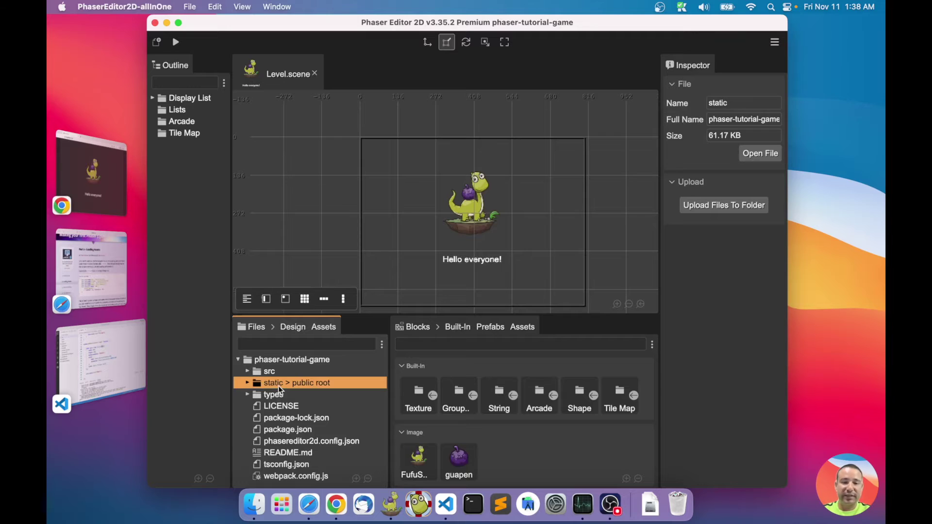
left_click(248, 383)
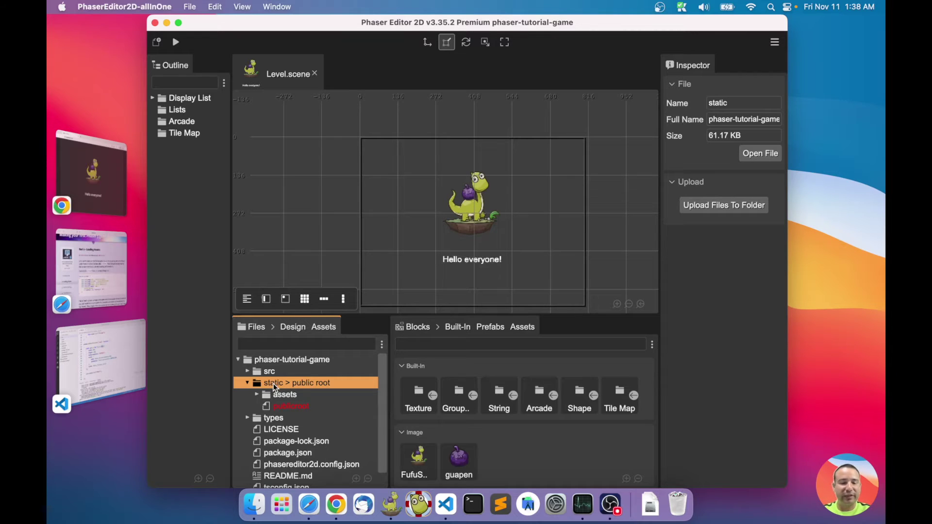
left_click(282, 393)
left_click(256, 394)
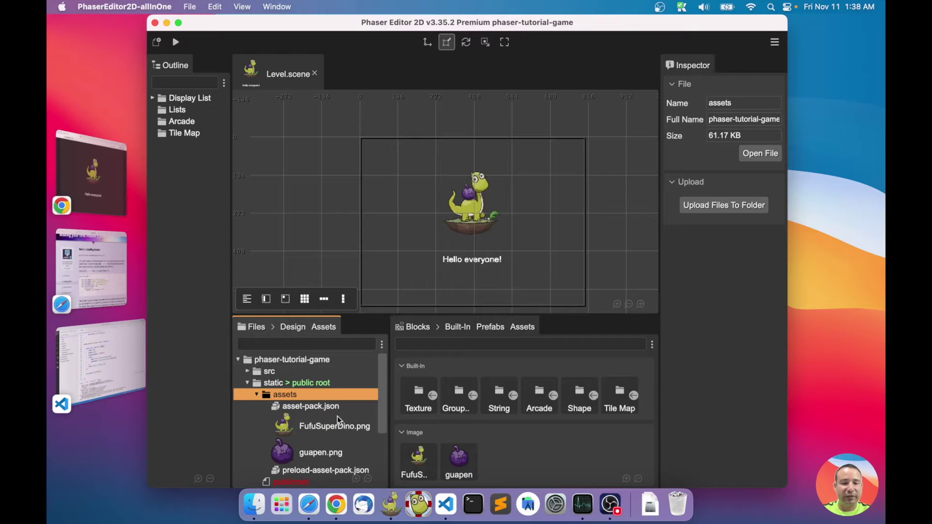
scroll(342, 429, "down", 2)
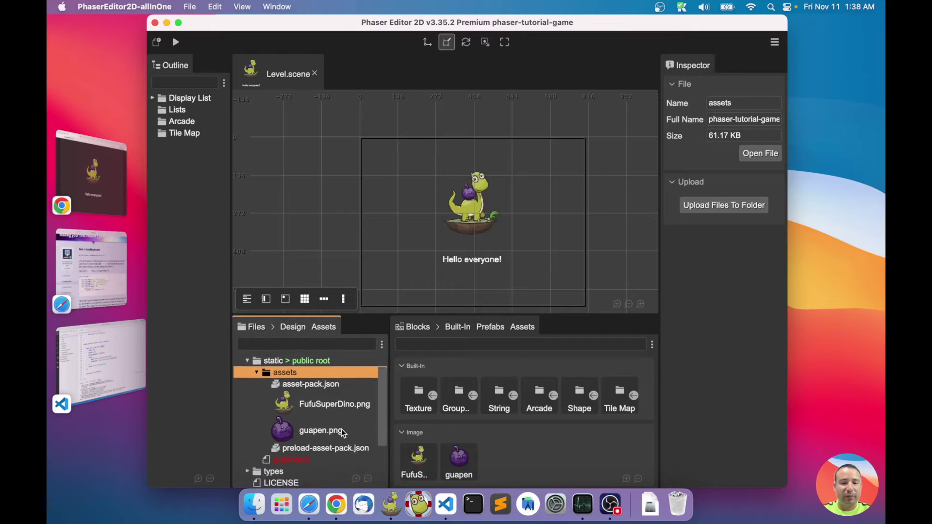
Check FufuSuperDino.png and guapen.png, then start an upload into the assets folder.
left_click(323, 398)
left_click(318, 418)
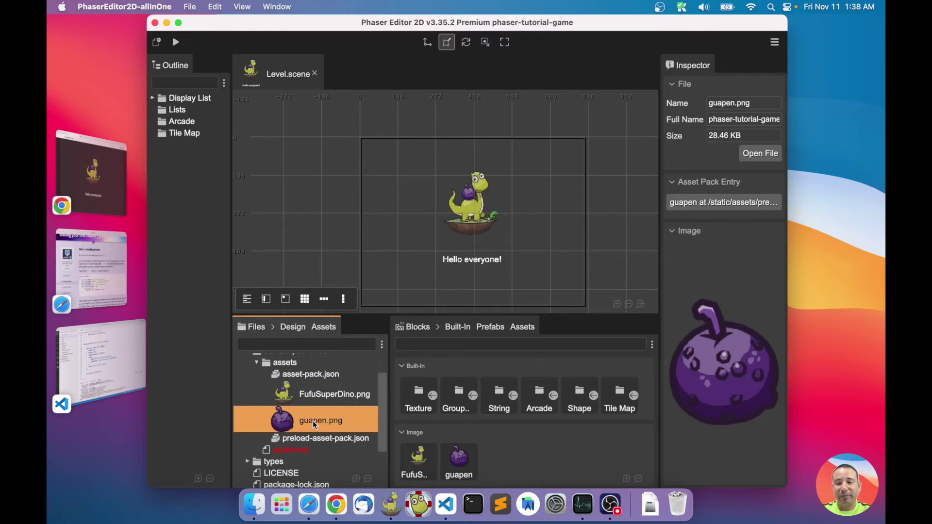
left_click(287, 368)
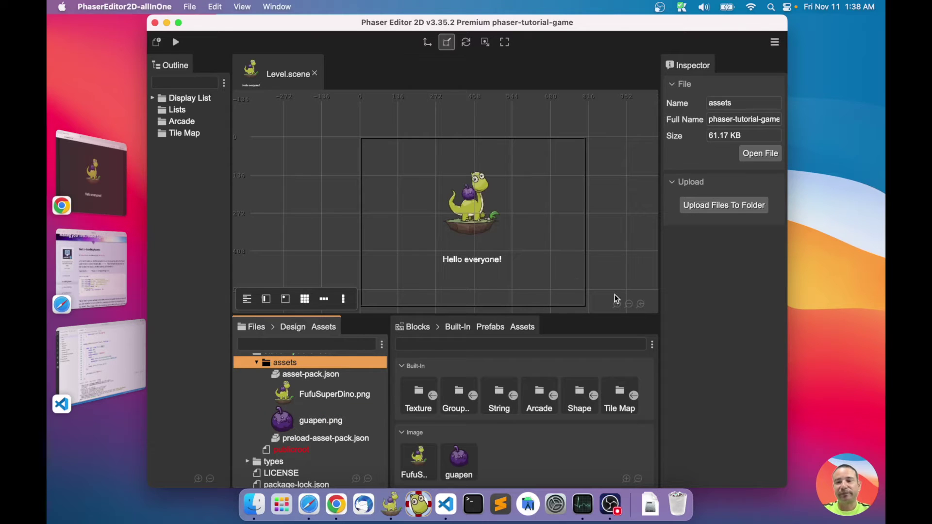
left_click(708, 206)
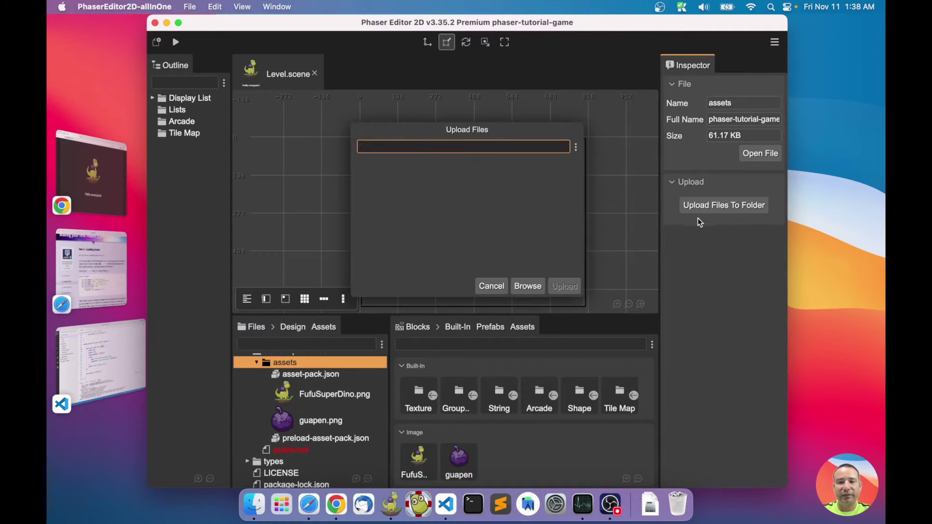
Upload bomb, dude, platform, sky and star PNGs from Desktop > assets into the project.
left_click(525, 290)
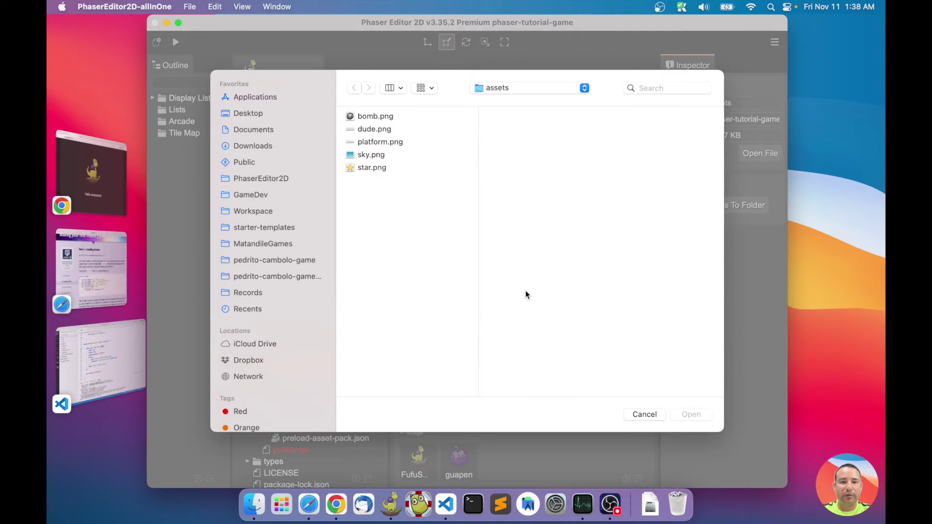
left_click(245, 120)
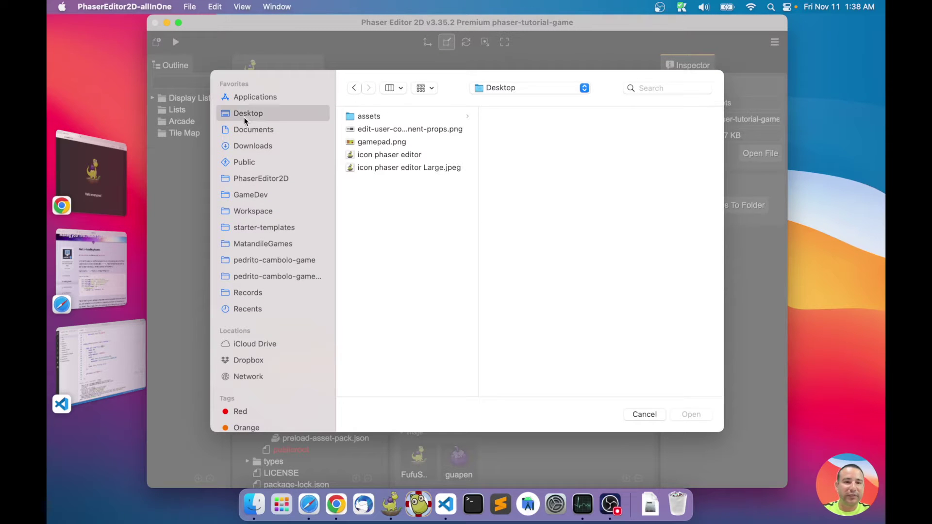
left_click(365, 118)
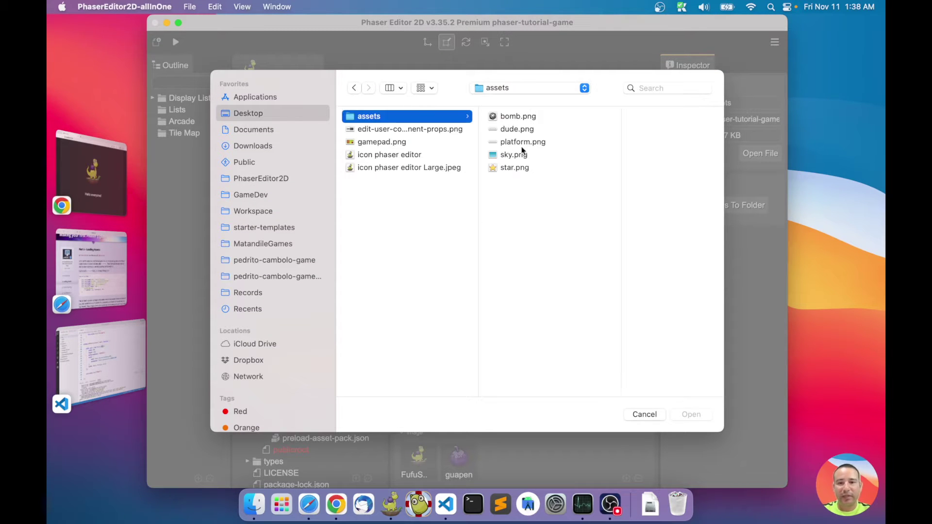
left_click(525, 120)
right_click(478, 170)
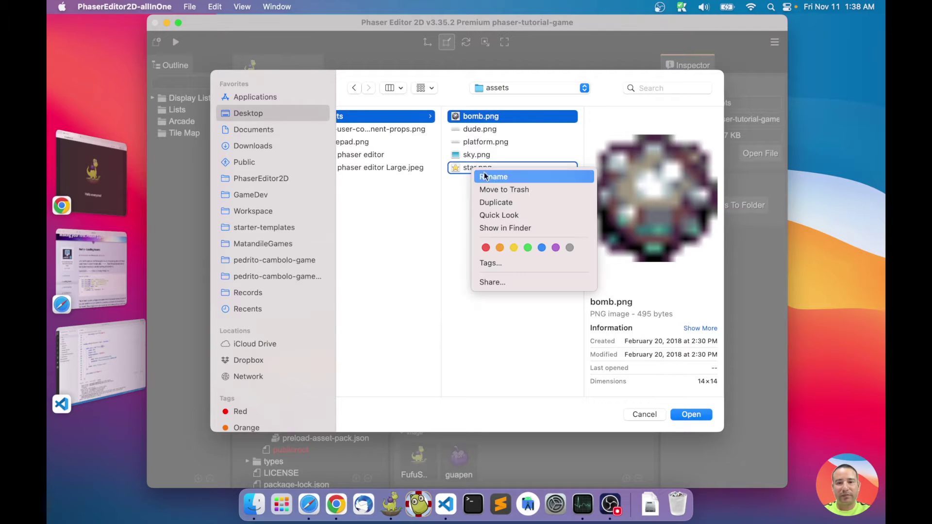
left_click(487, 124)
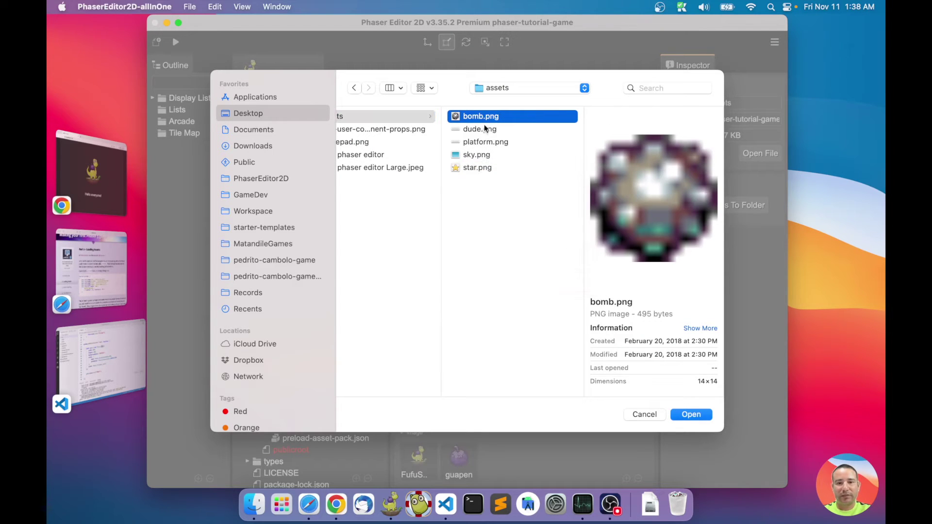
left_click(478, 168, "shift")
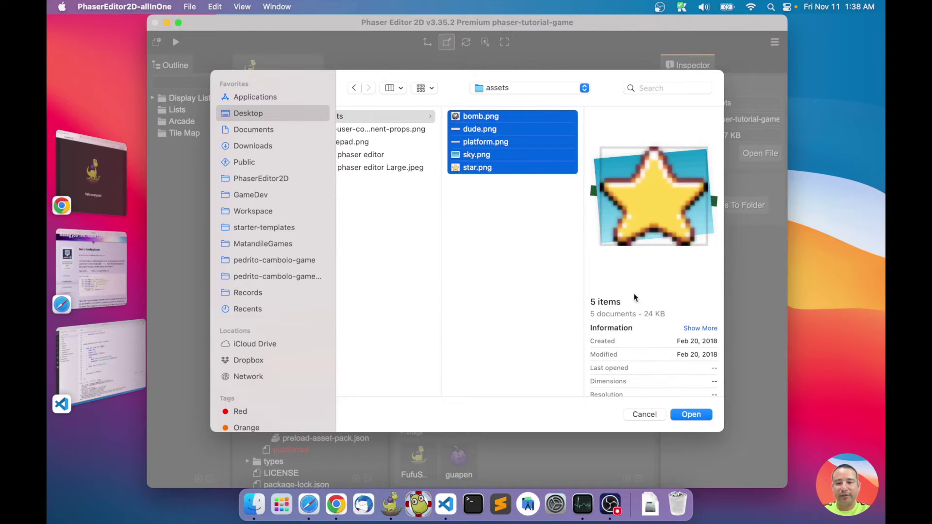
left_click(691, 414)
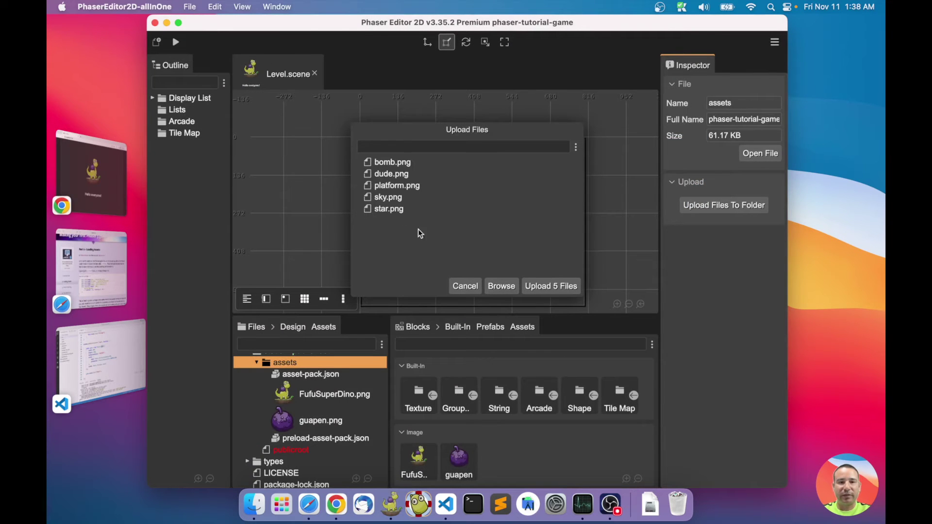
left_click(542, 287)
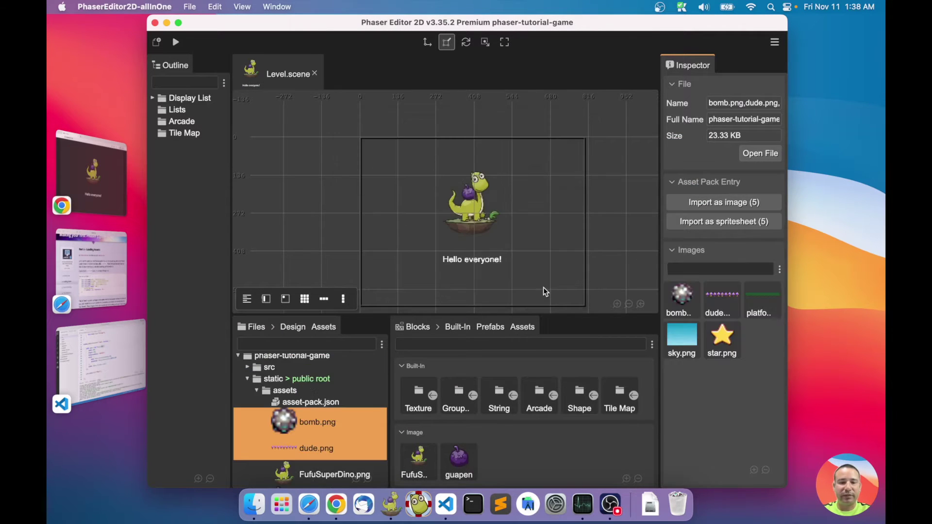
Inspect the uploaded bomb.png and the dude.png sprite strip.
left_click(307, 422)
left_click(316, 449)
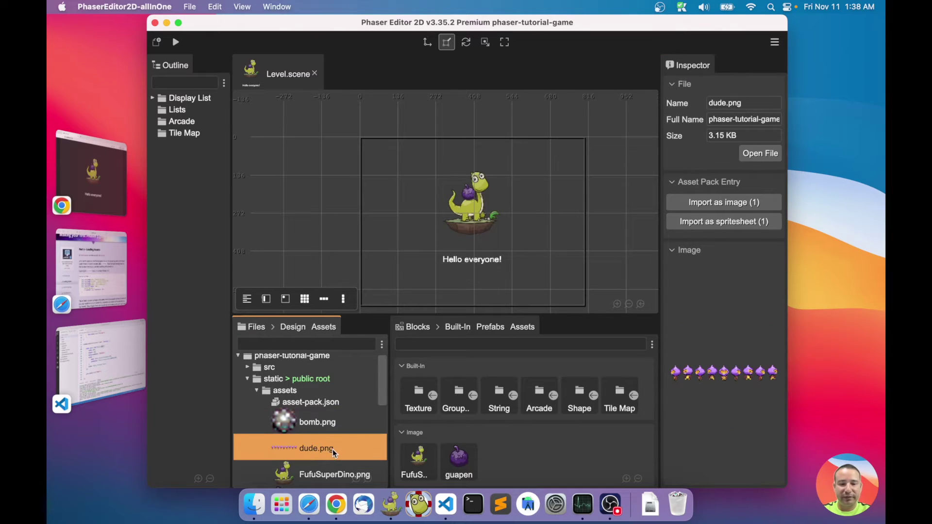
scroll(332, 449, "down", 1)
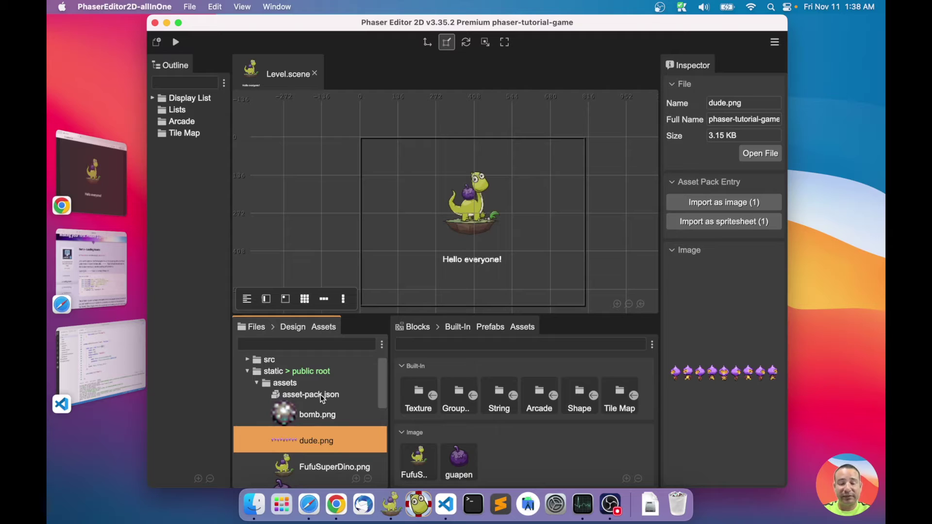
left_click(321, 395)
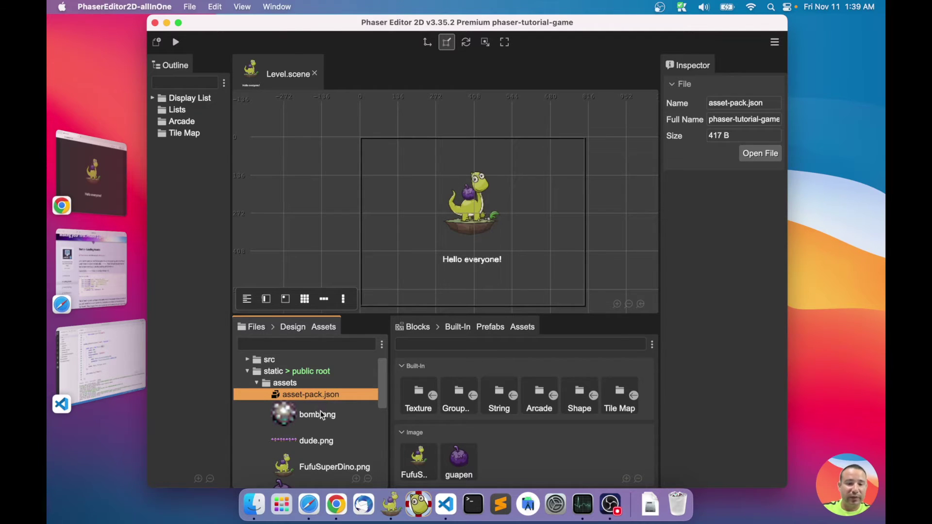
double_click(311, 396)
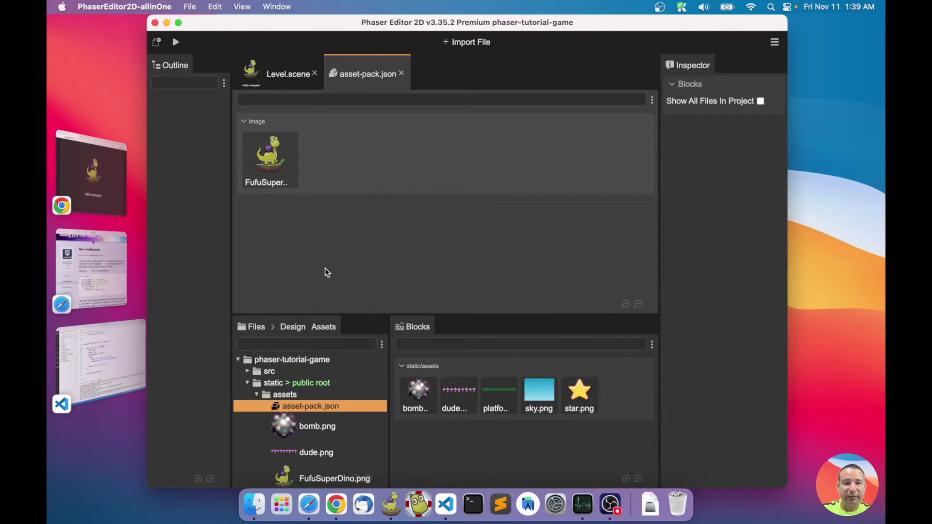
Inspect the FufuSuperDino image entry in asset-pack.json.
left_click(294, 170)
left_click(372, 215)
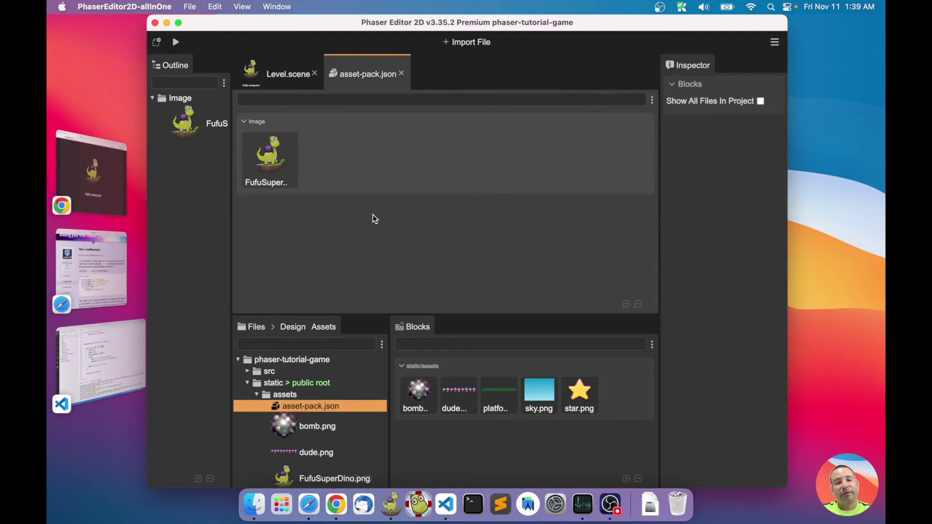
left_click(286, 176)
left_click(454, 262)
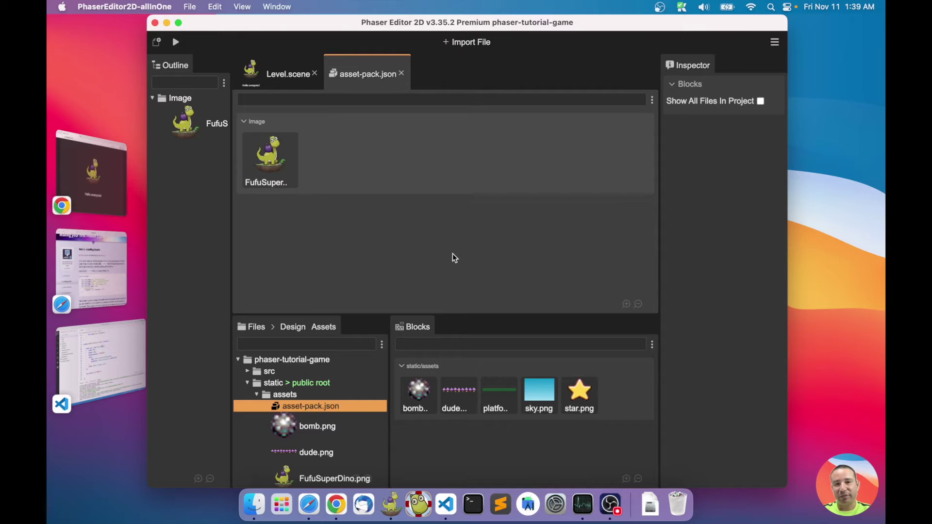
Select bomb, platform, sky and star in Blocks for import, resize the Inspector, and return to Level.scene.
left_click(421, 389)
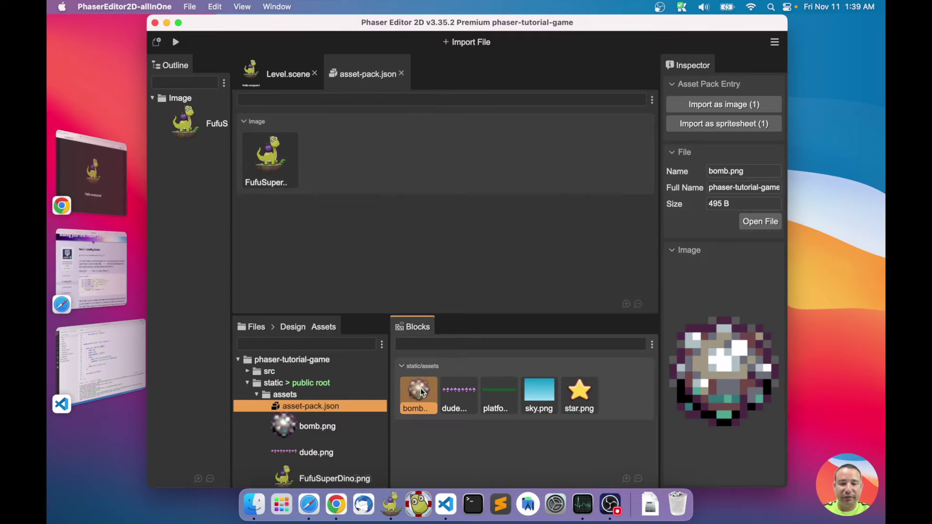
left_click(505, 400, "super")
left_click(538, 394, "super")
left_click(579, 395, "super")
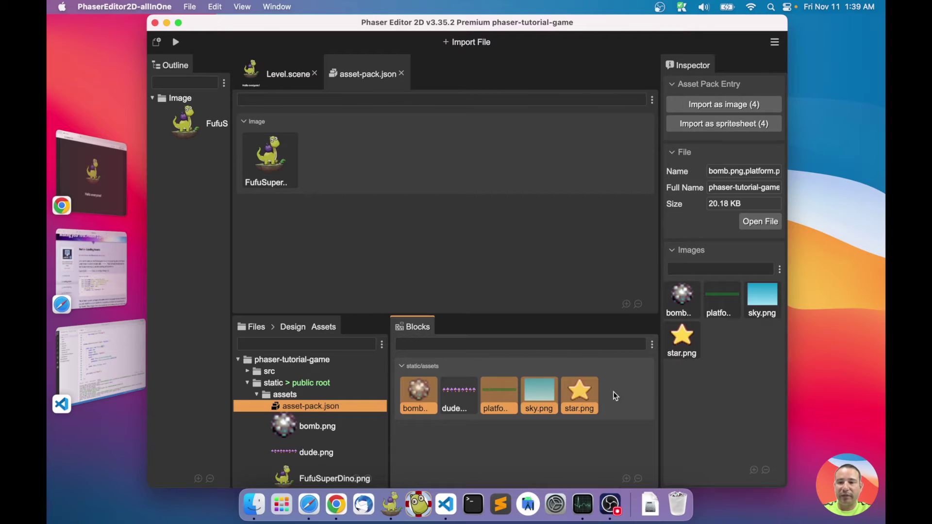
left_click_drag(660, 250, 628, 250)
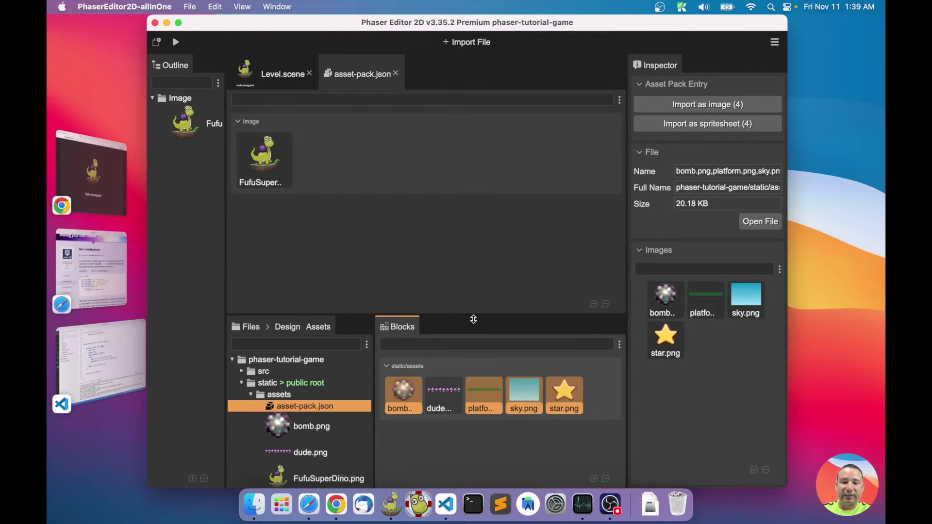
left_click_drag(627, 296, 639, 296)
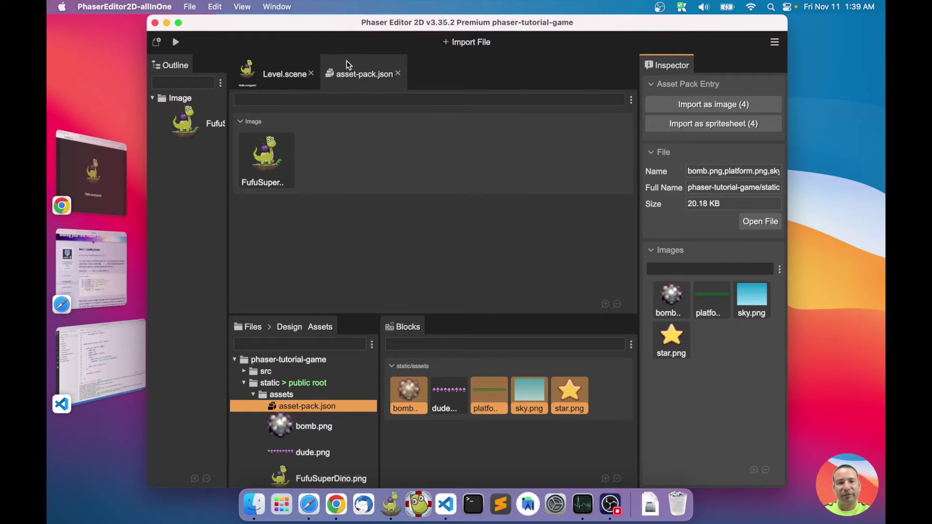
left_click(360, 71)
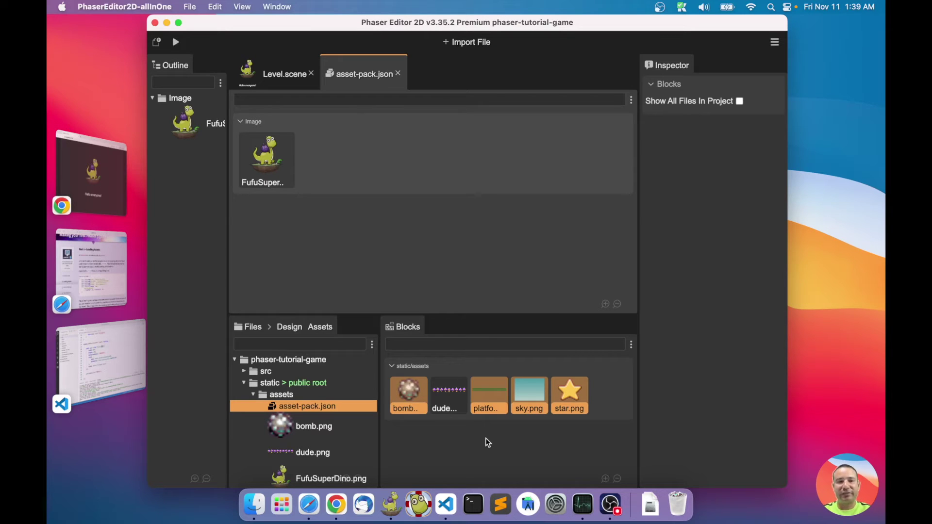
left_click(282, 80)
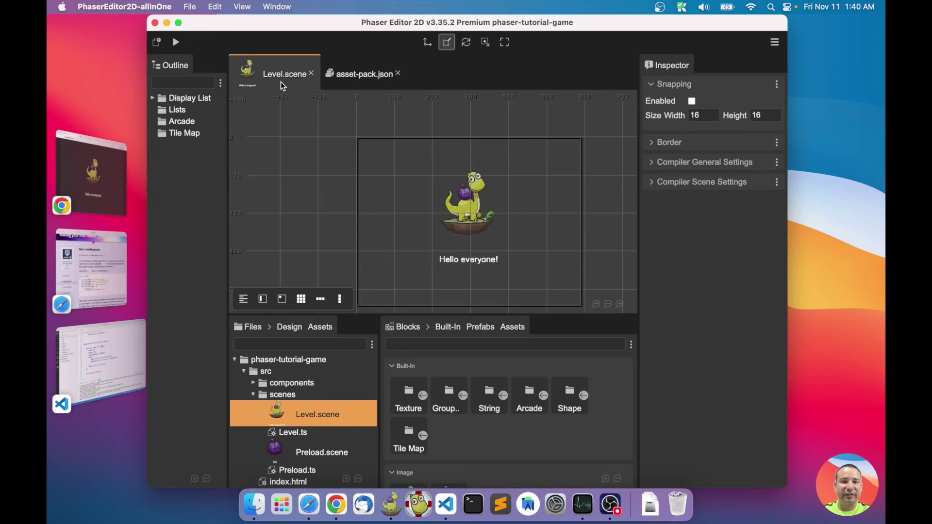
Import bomb, platform, sky and star as image entries in asset-pack.json.
left_click(513, 443)
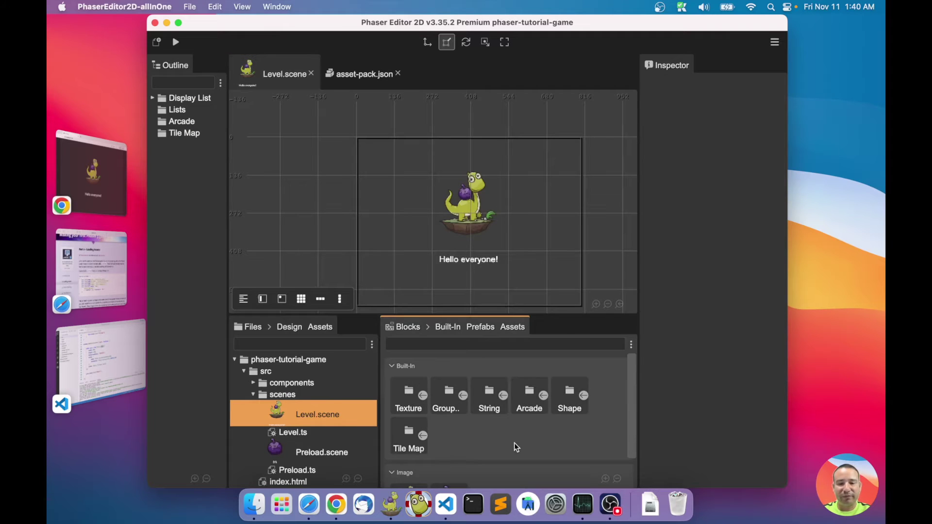
scroll(469, 398, "down", 1)
scroll(471, 400, "up", 1)
left_click(357, 78)
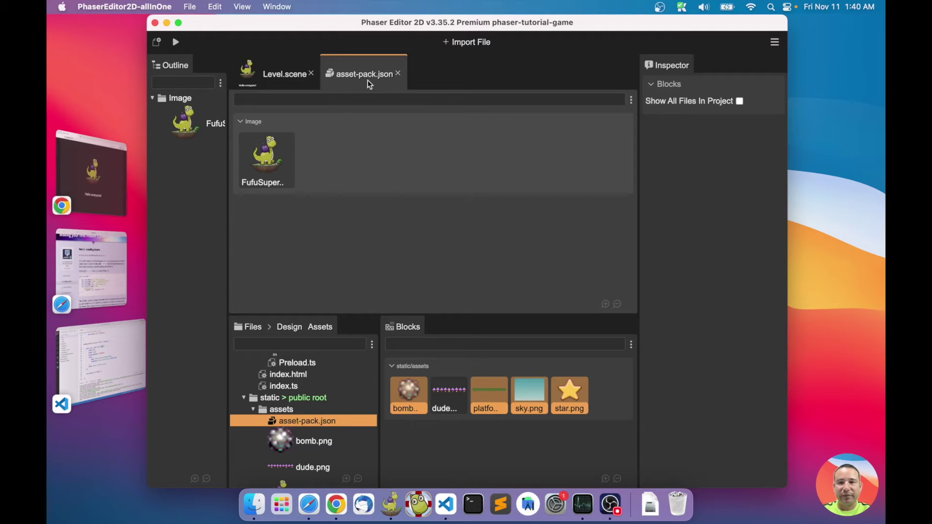
left_click(413, 328)
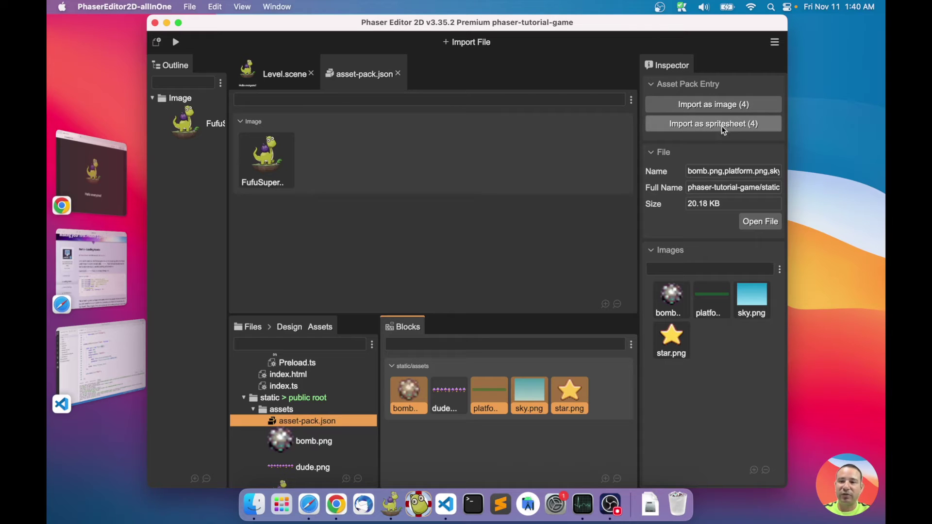
left_click(717, 105)
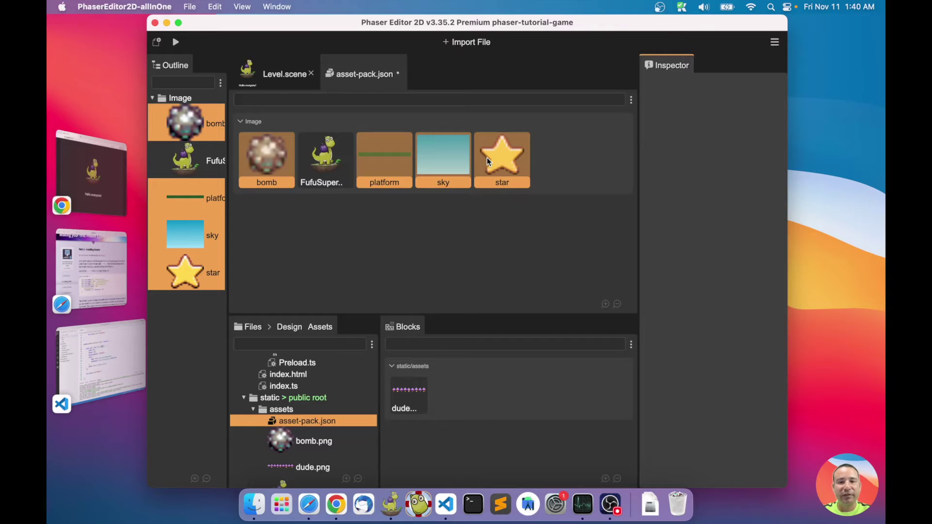
Review the new image entries, then import dude as a spritesheet and inspect its frame settings.
left_click(487, 160)
left_click(427, 165)
left_click(390, 165)
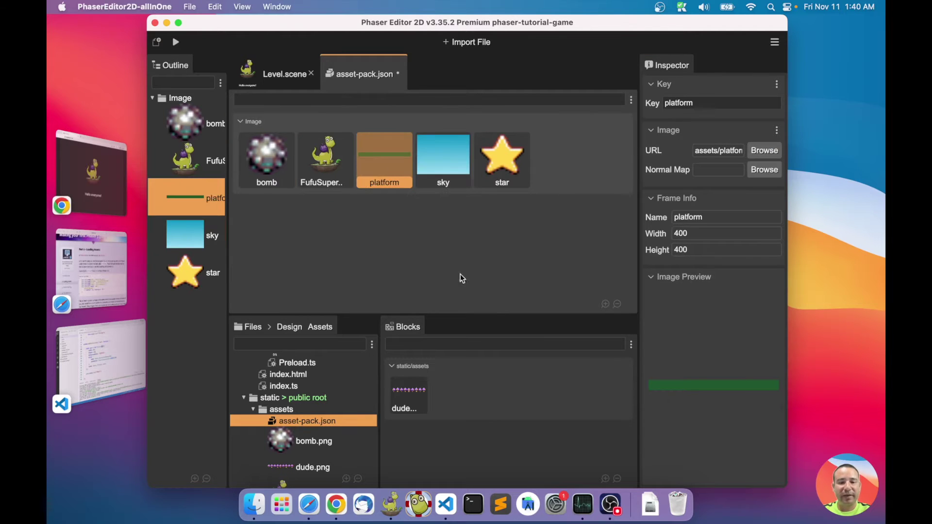
left_click(404, 391)
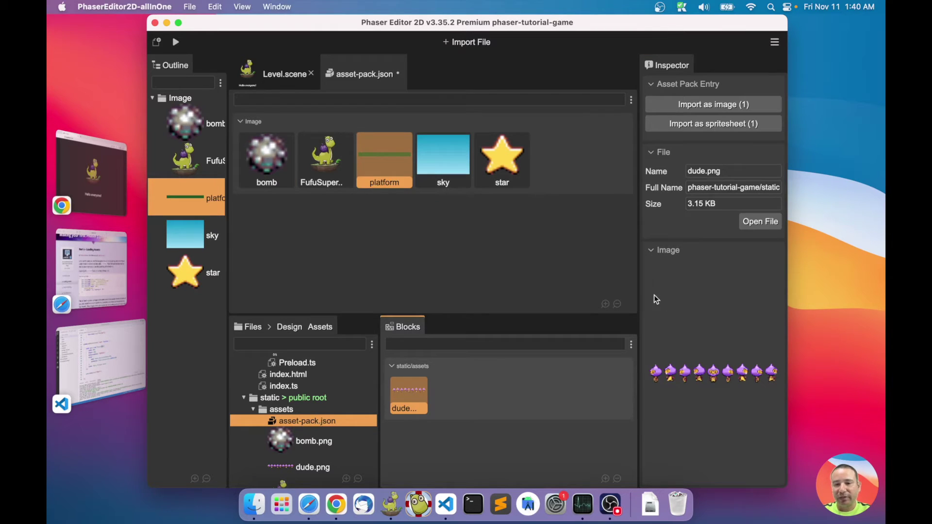
left_click_drag(642, 293, 632, 290)
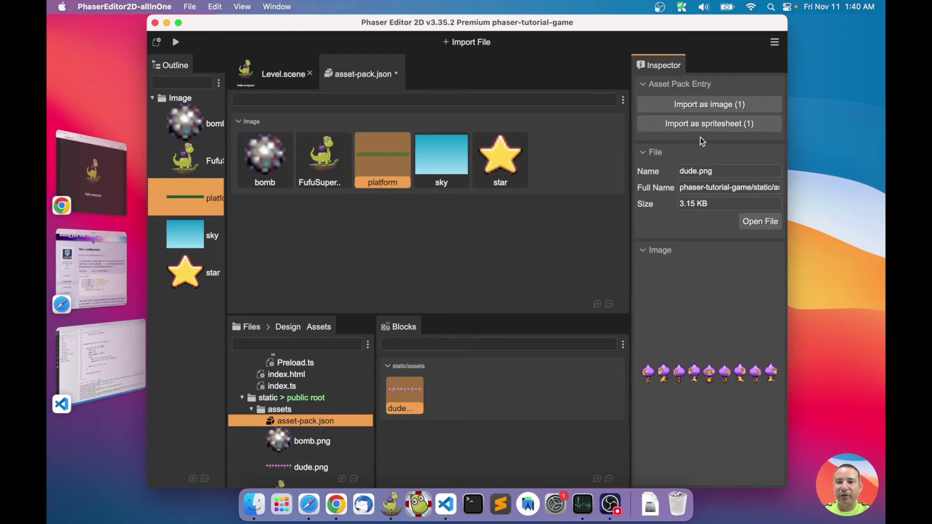
left_click(715, 123)
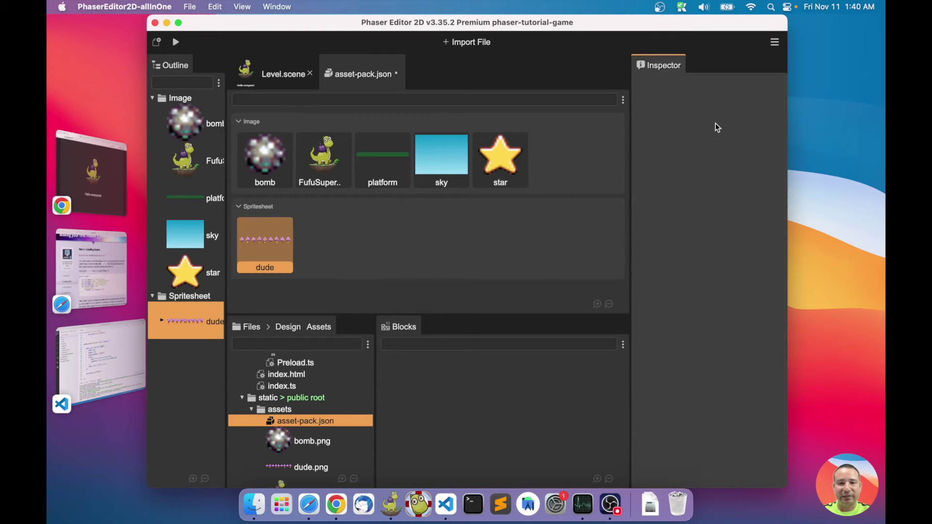
left_click(276, 256)
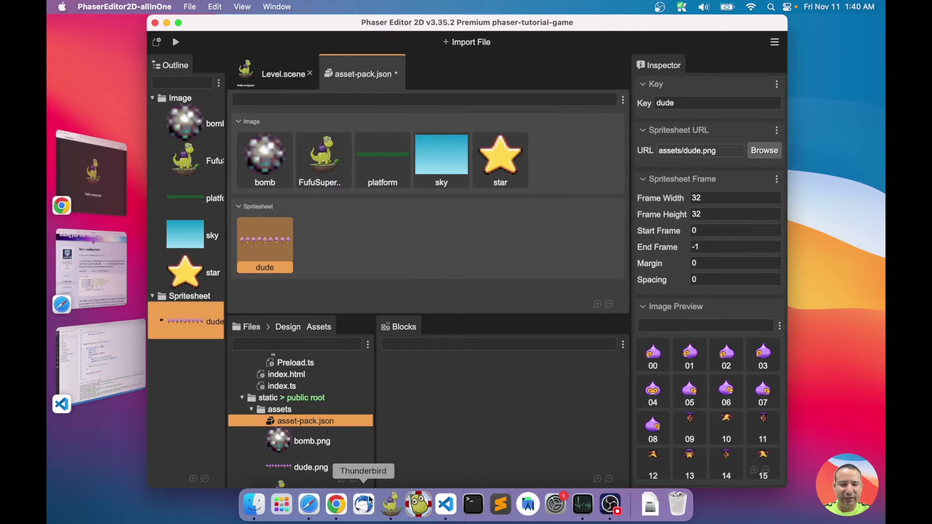
Check the tutorial's 32×48 frame size in Safari, then switch back to the editor.
left_click(309, 506)
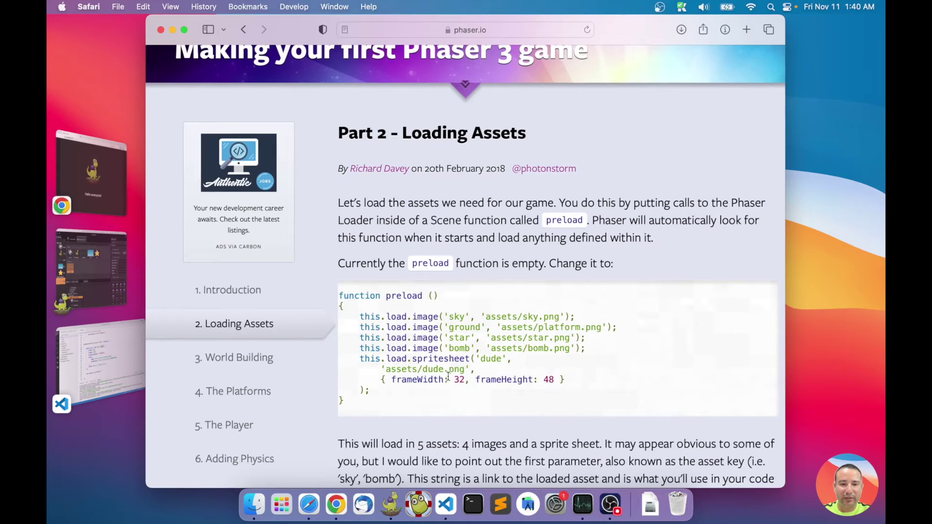
scroll(448, 388, "down", 3)
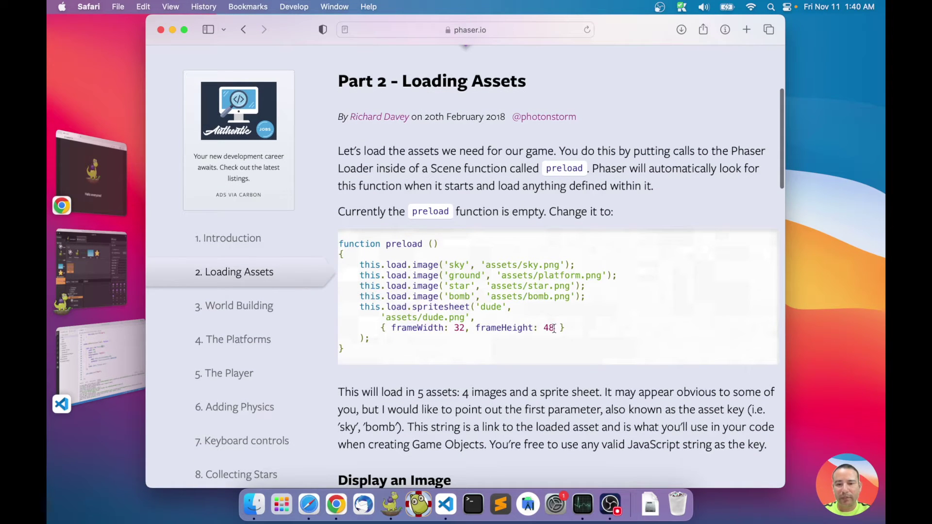
key("super+Tab")
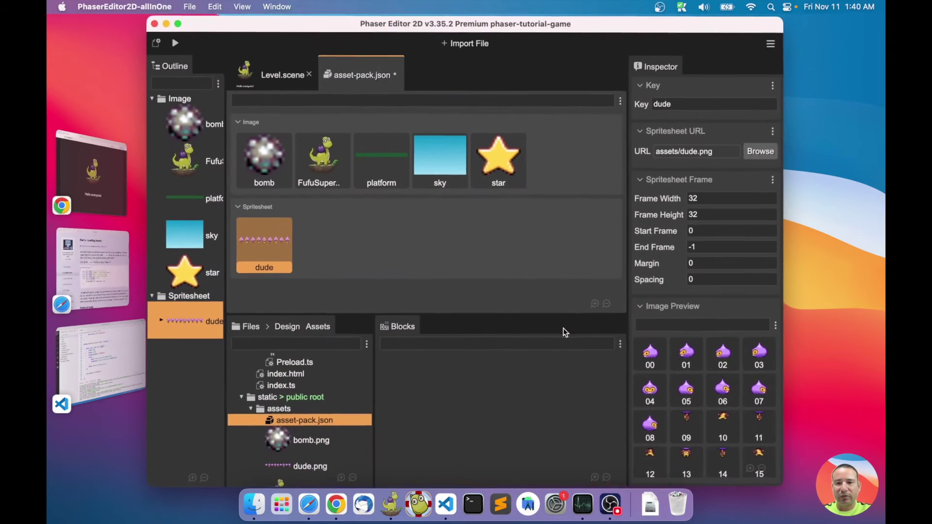
Set the dude spritesheet's frame height to 48 and check its nine frames 0–8.
left_click(709, 214)
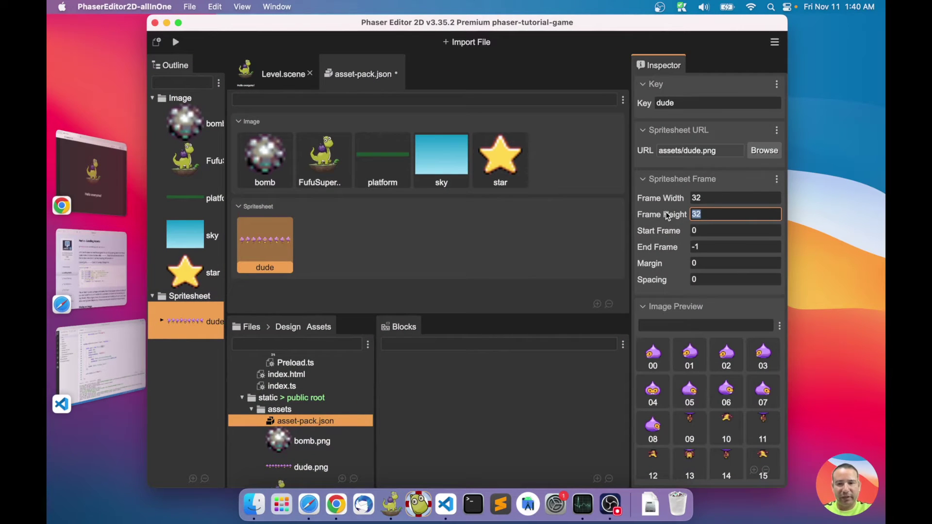
type("48")
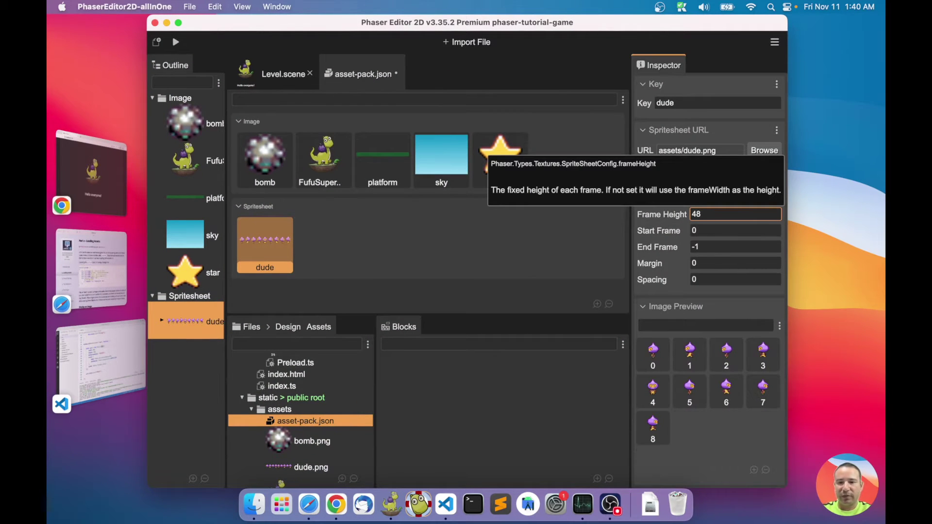
left_click(191, 327)
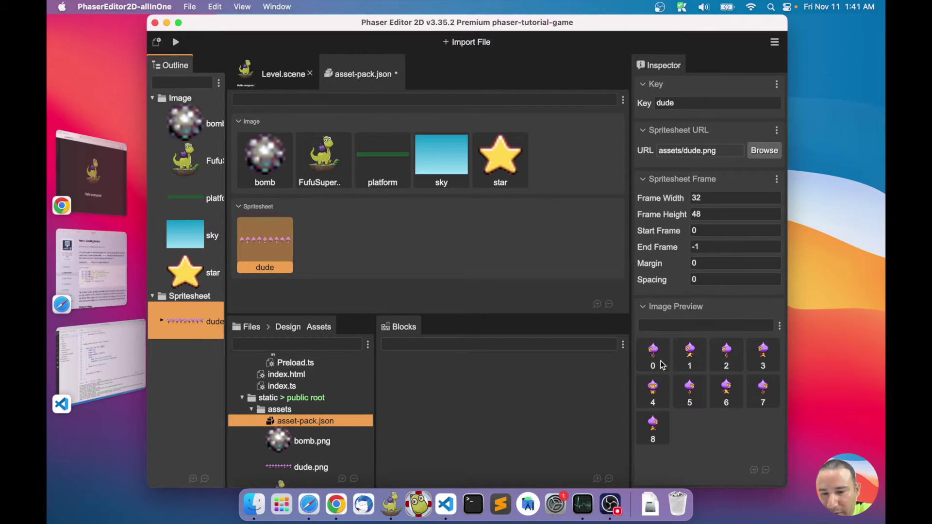
scroll(702, 384, "up", 2, "shift")
scroll(702, 385, "down", 2, "shift")
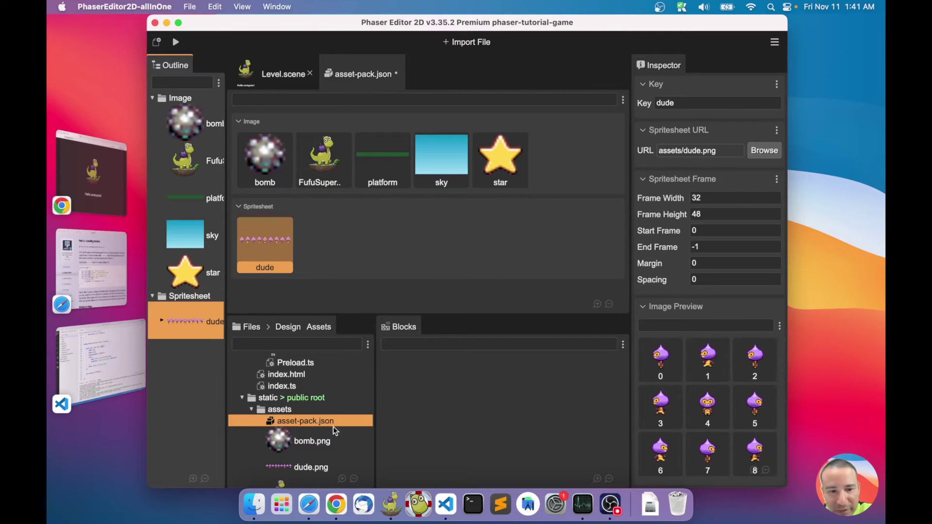
left_click(312, 466)
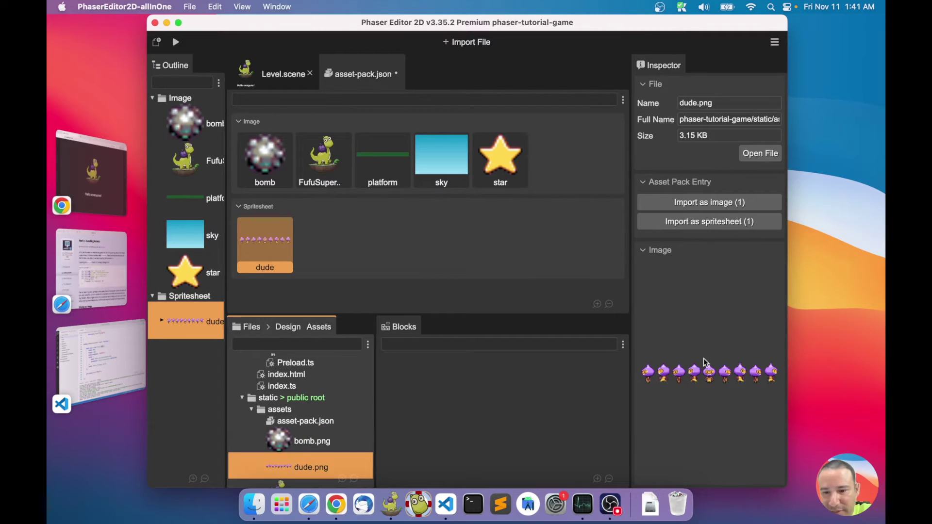
left_click(278, 245)
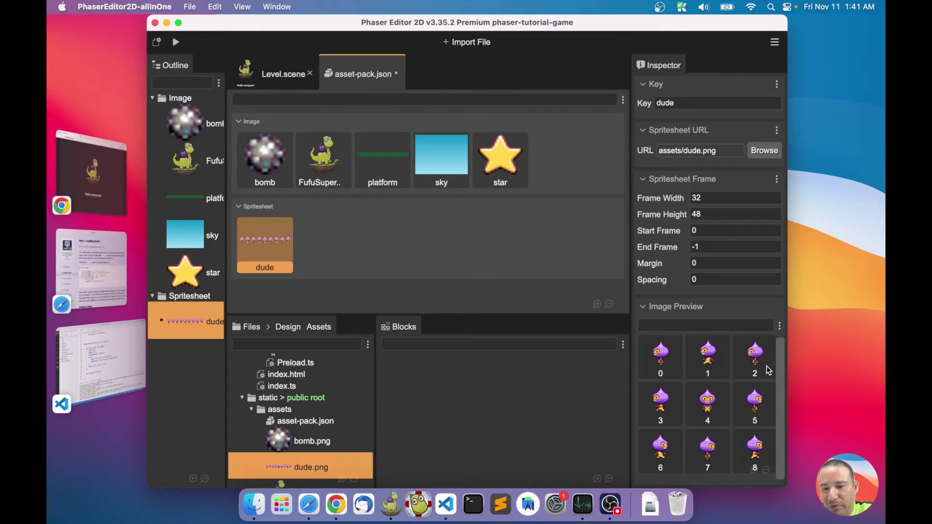
left_click(162, 320)
scroll(179, 315, "down", 5)
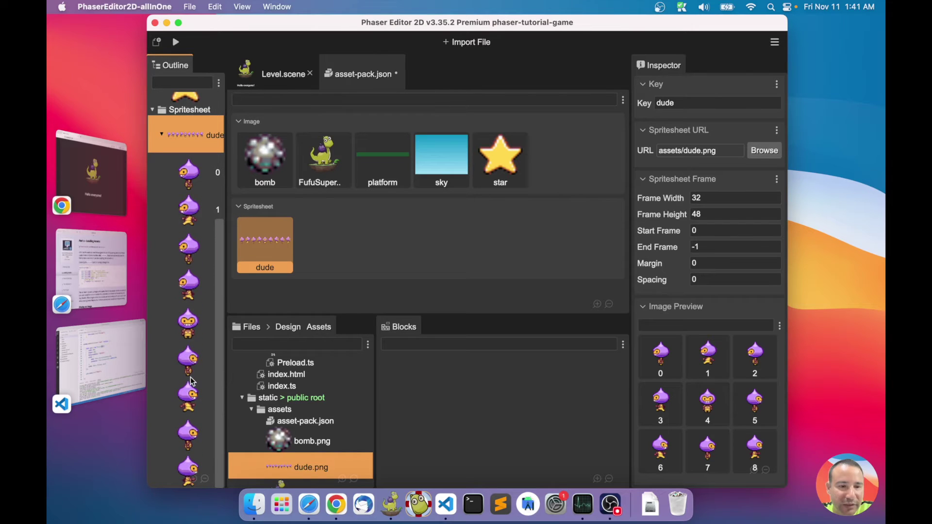
scroll(189, 239, "up", 5)
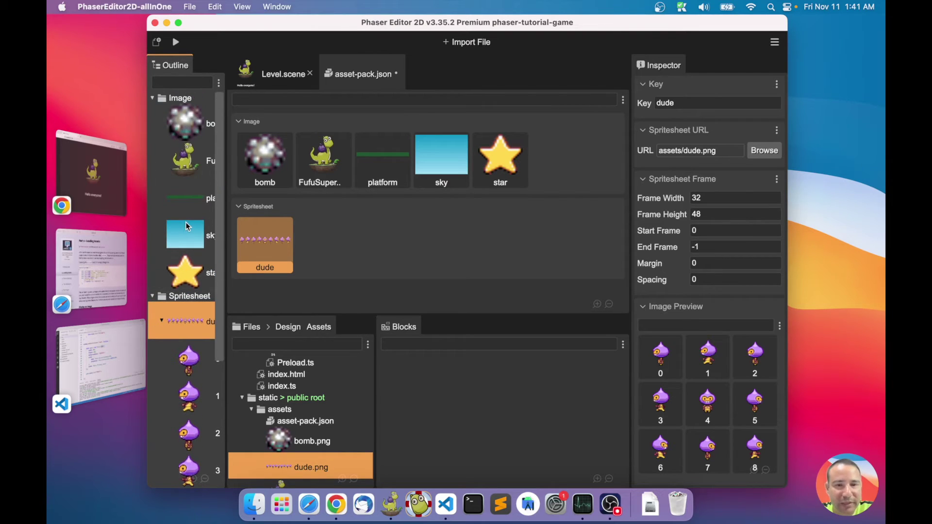
Save asset-pack.json and go back to Level.scene.
key("super+s")
left_click(443, 254)
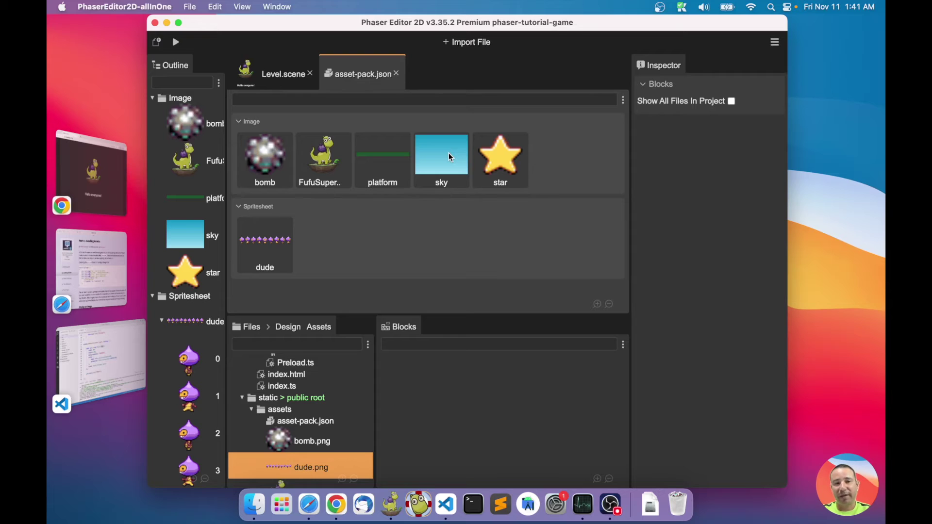
left_click(269, 81)
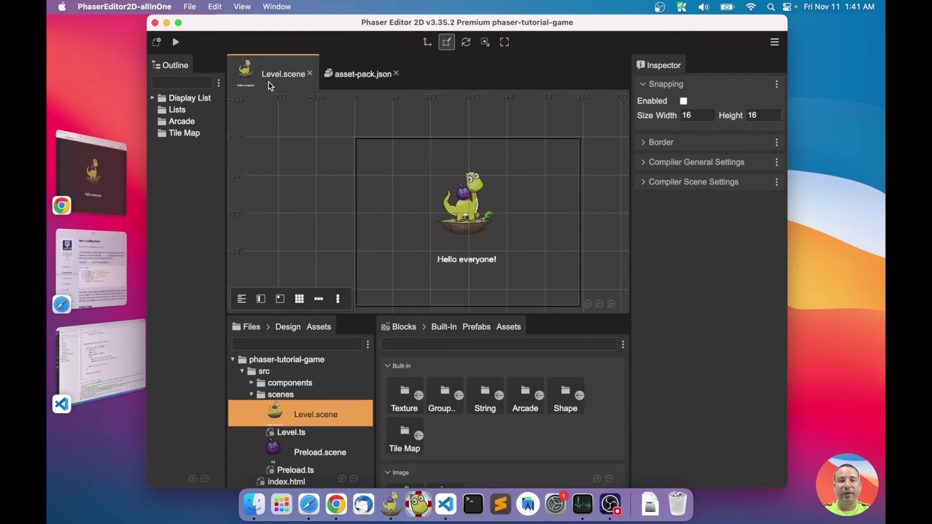
Delete the dino image and Hello everyone! text from Level.scene and save it.
scroll(502, 237, "up", 2)
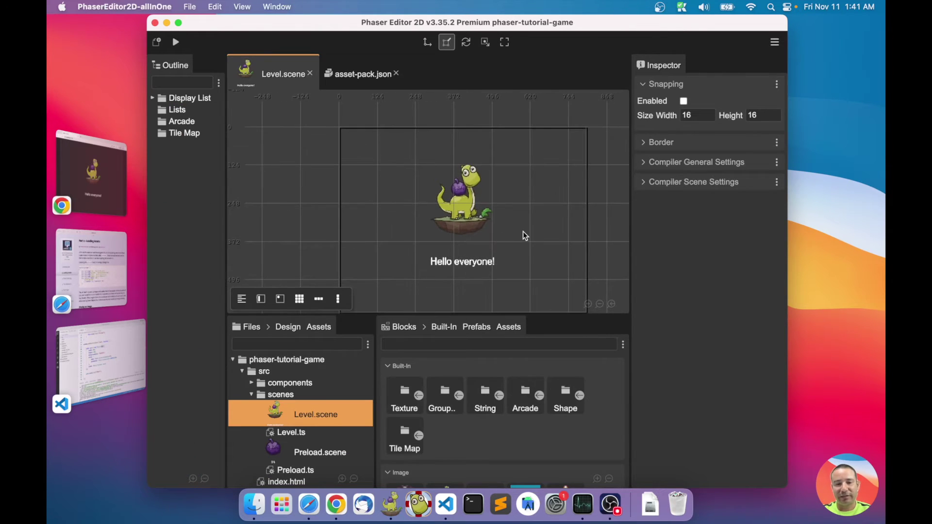
key("super+a")
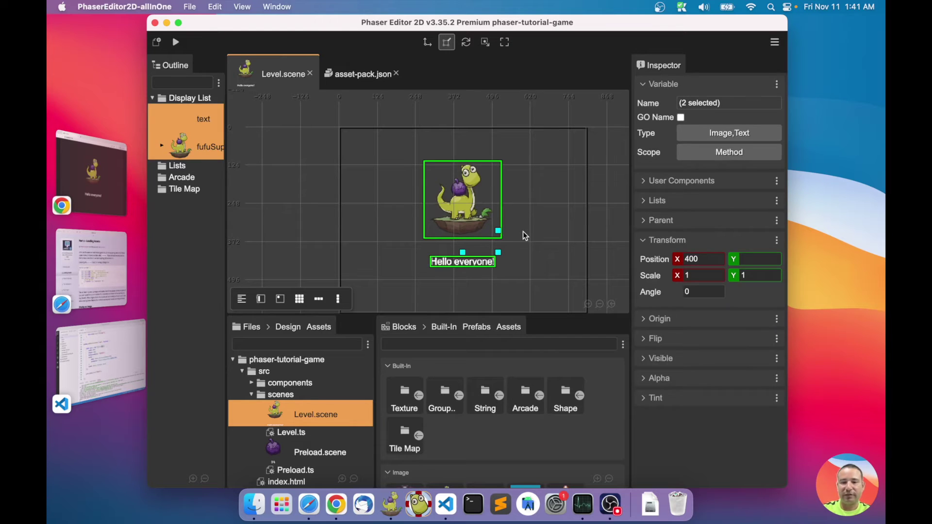
key("Delete")
key("super+s")
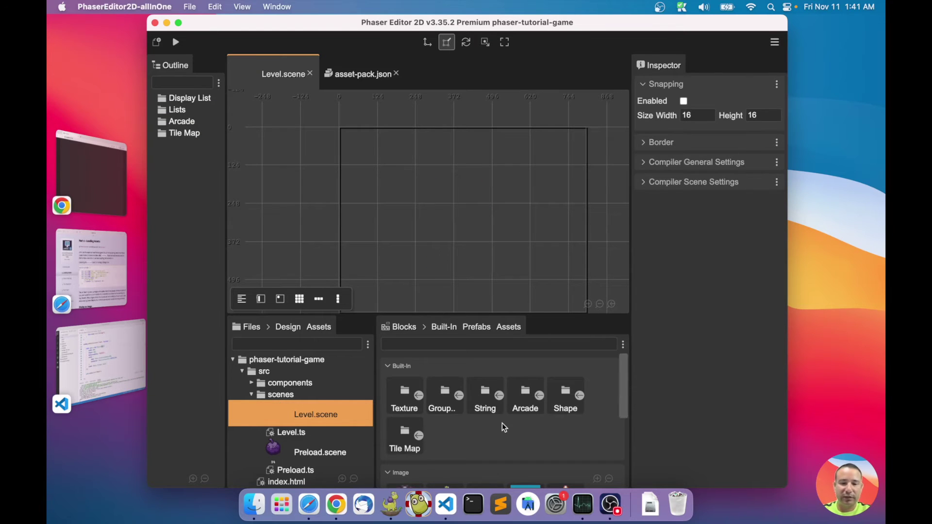
Widen the scene editor and maximise the Phaser Editor window.
scroll(502, 423, "down", 2)
left_click_drag(631, 314, 654, 315)
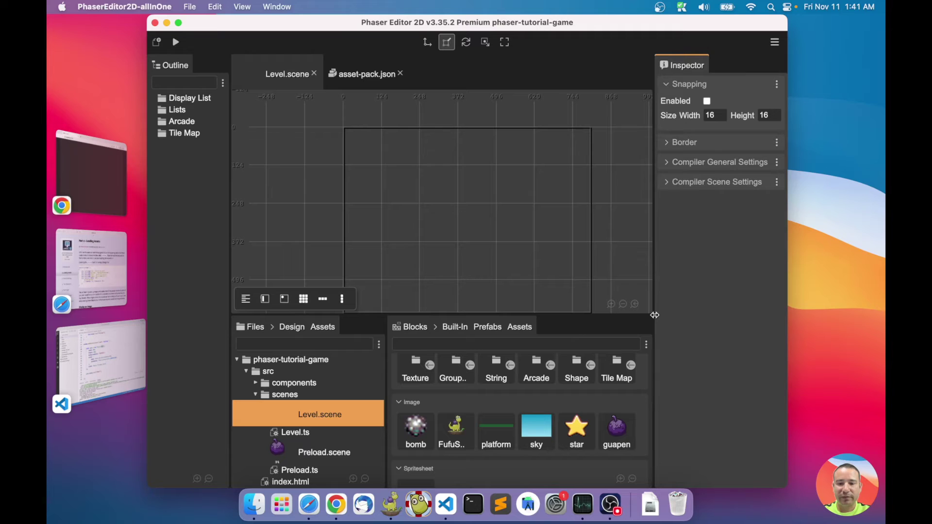
double_click(582, 25)
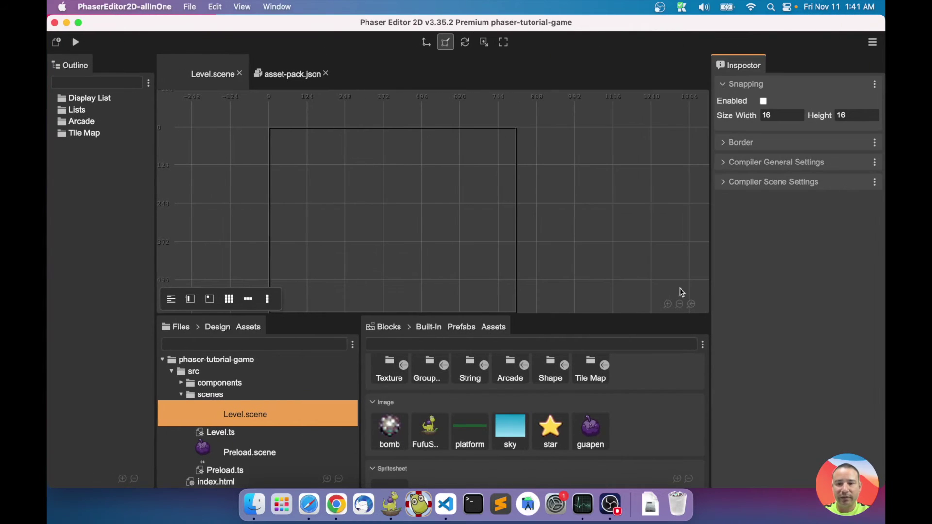
Widen the asset blocks list, resize the lower panels and pan the scene back into view.
scroll(496, 430, "down", 1)
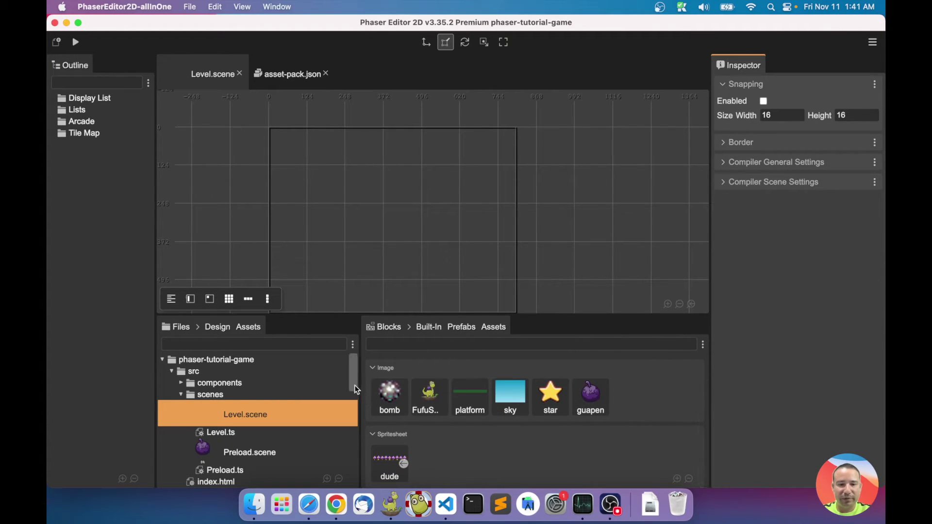
left_click_drag(360, 381, 327, 377)
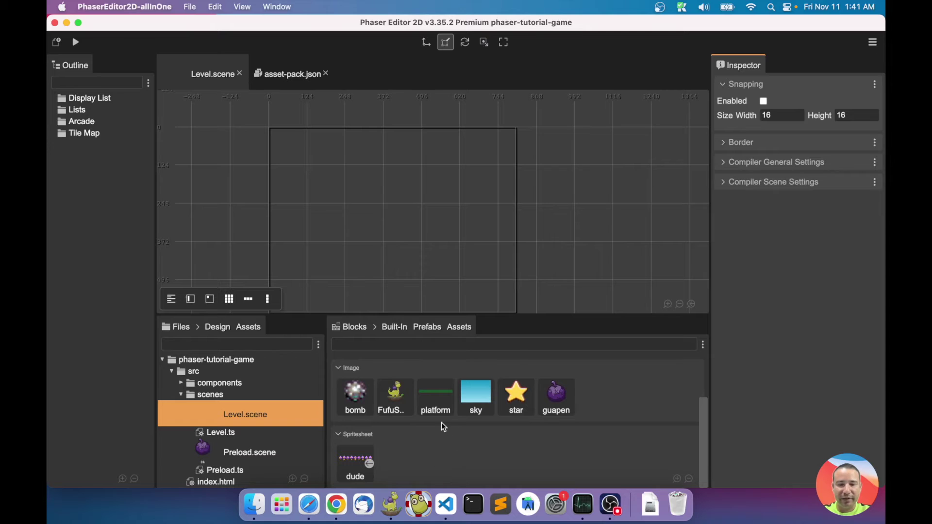
scroll(442, 426, "up", 2)
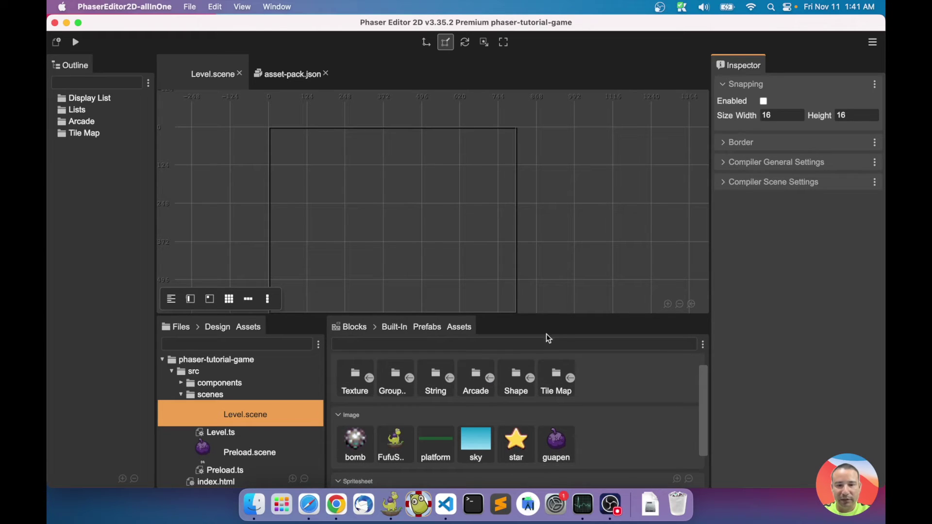
left_click_drag(540, 319, 539, 316)
scroll(291, 214, "up", 1)
scroll(293, 217, "down", 1)
middle_click_drag(343, 223, 383, 197)
Place the sky image in the scene and align it to the left and top borders.
left_click_drag(470, 426, 406, 206)
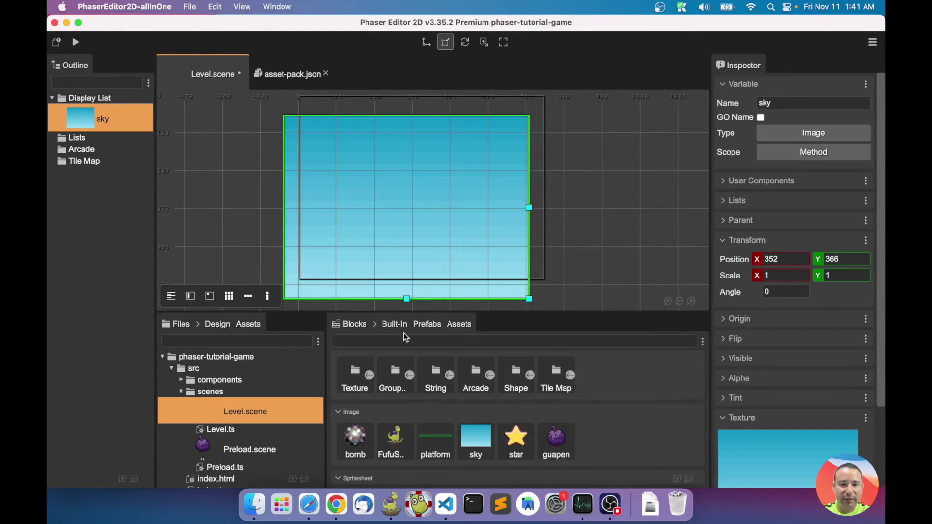
left_click(191, 296)
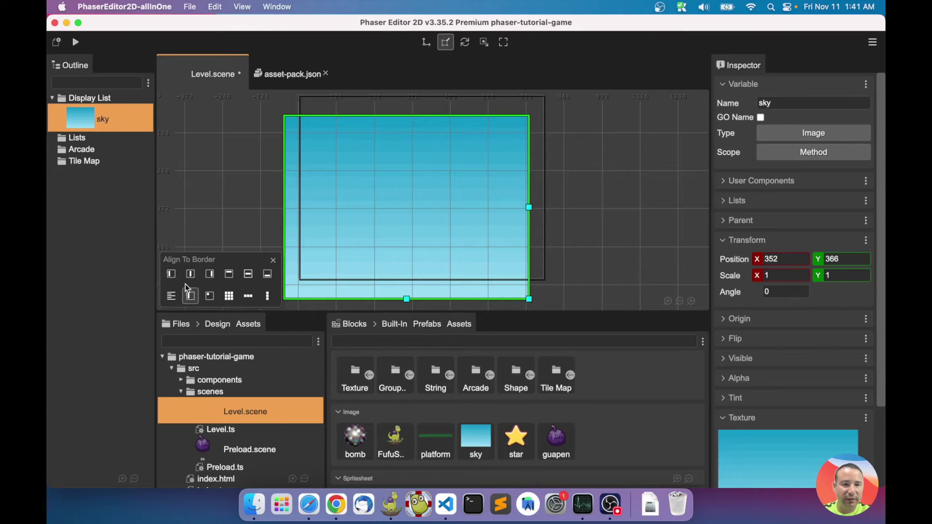
left_click(172, 274)
left_click(228, 276)
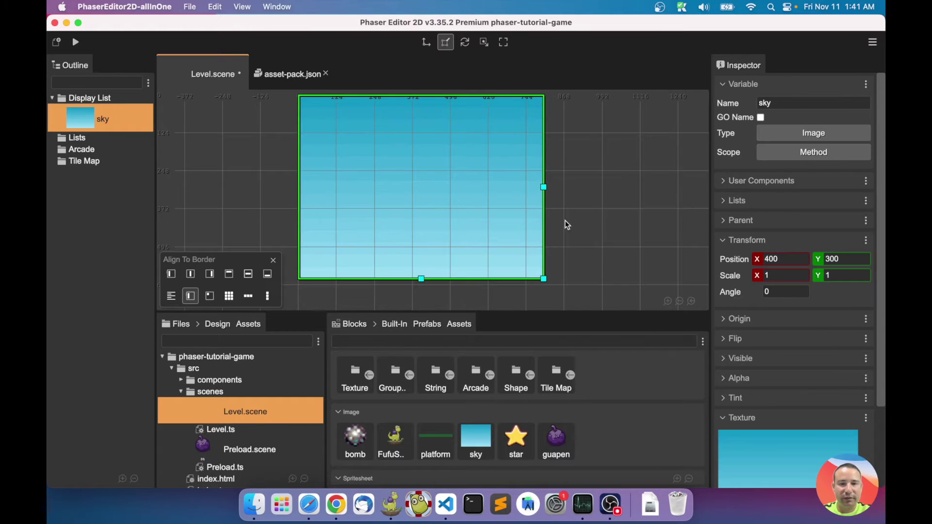
left_click(594, 219)
Add a star image, save the scene, and move the star to 310, 252.
left_click_drag(514, 443, 427, 195)
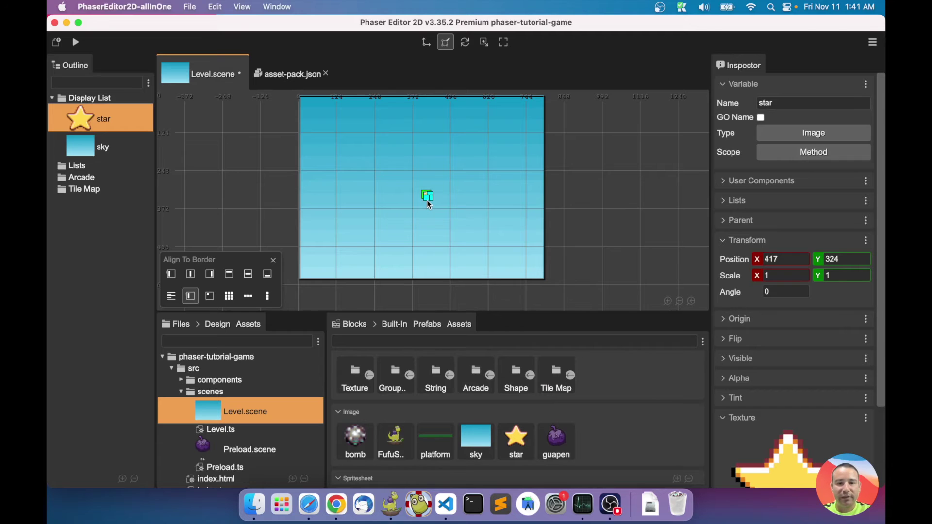
key("super+s")
scroll(427, 200, "up", 5)
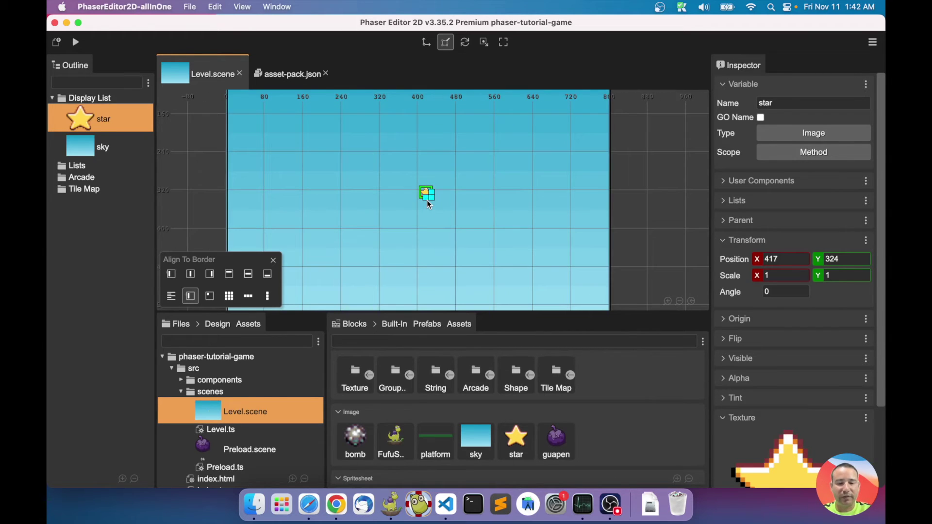
key("t")
left_click_drag(428, 200, 380, 165)
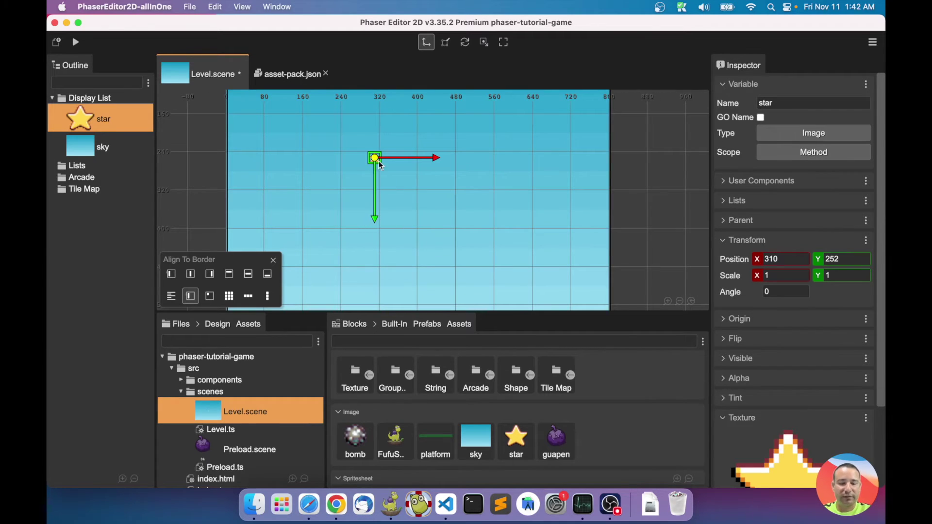
scroll(480, 211, "down", 5)
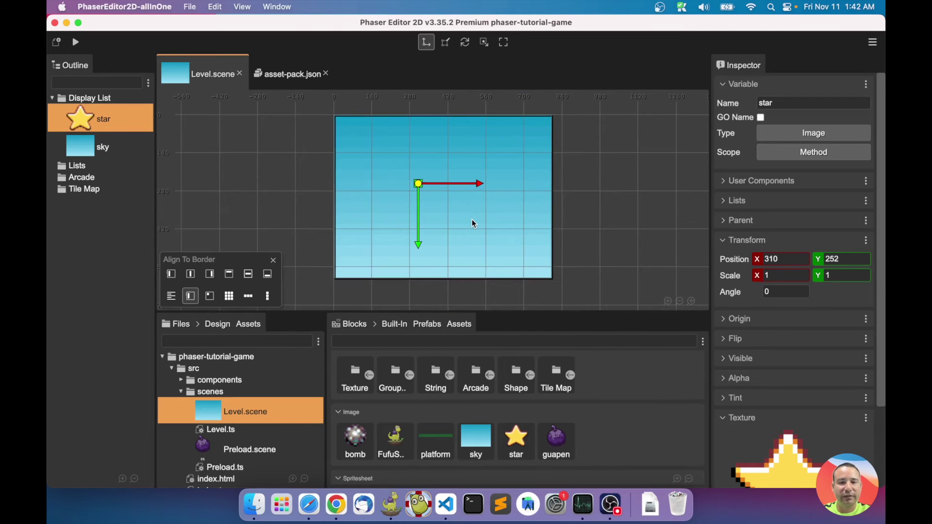
Check the sky and single star in the Chrome game at localhost:8080, then return to the editor.
mouse_move(46, 206)
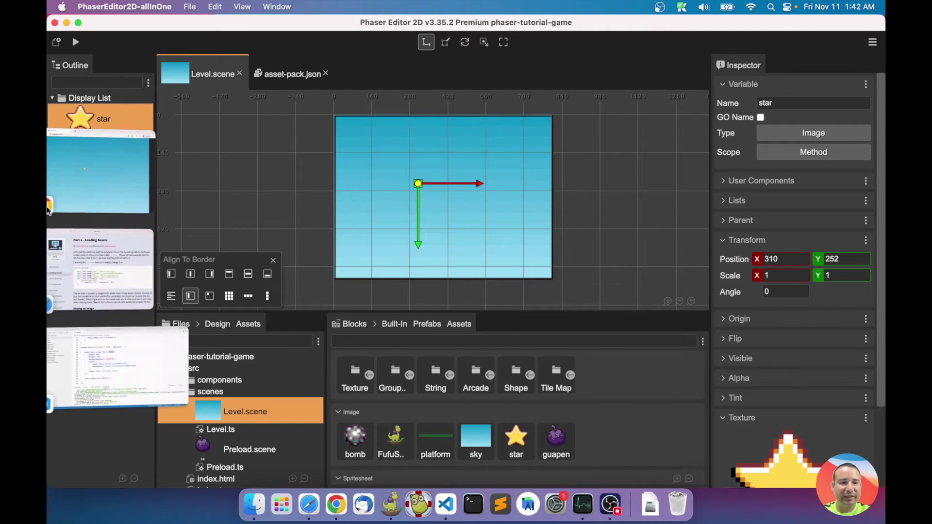
left_click(114, 192)
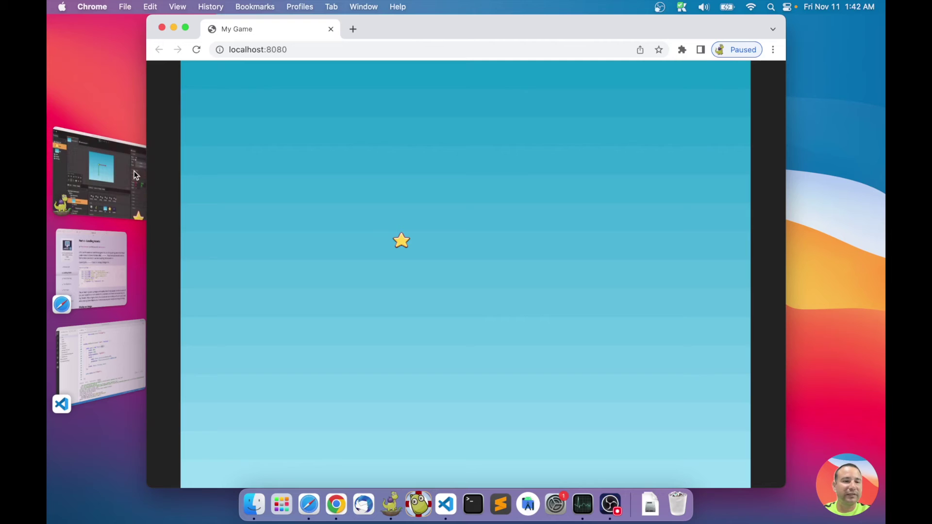
left_click(108, 172)
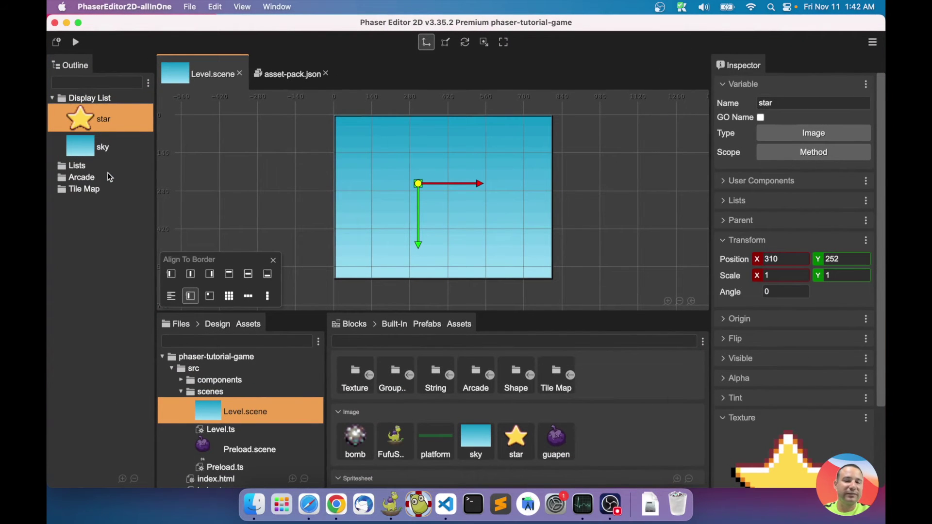
Zoom the canvas and inspect Level.scene's file details, then the Level.ts script (644 B).
scroll(387, 192, "down", 2)
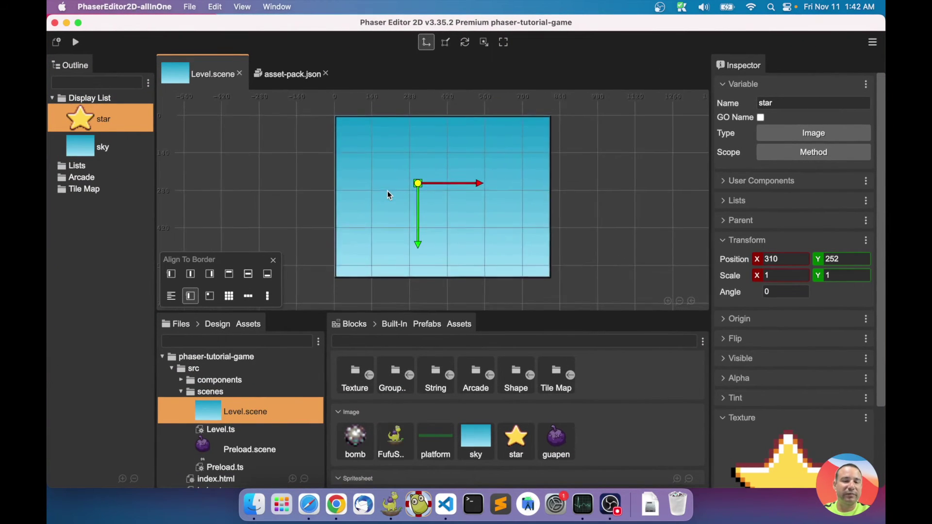
scroll(387, 194, "down", 1)
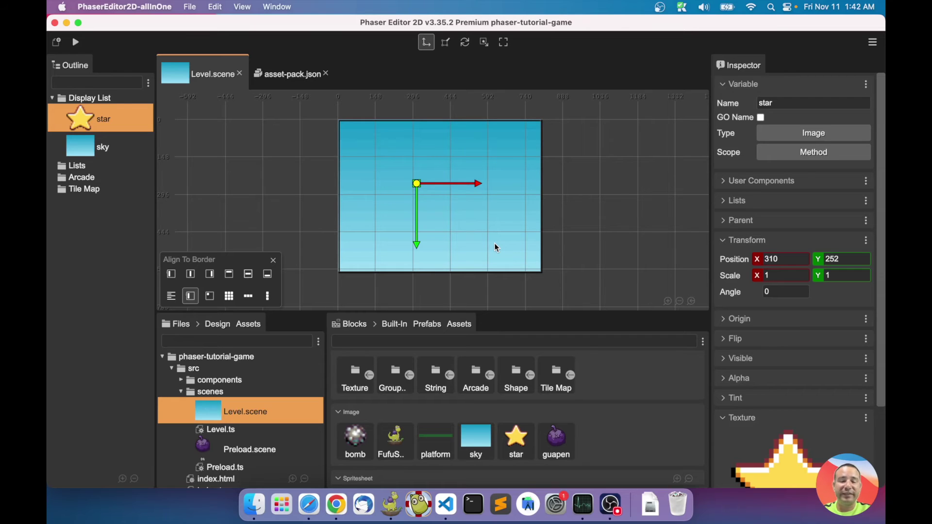
left_click(250, 419)
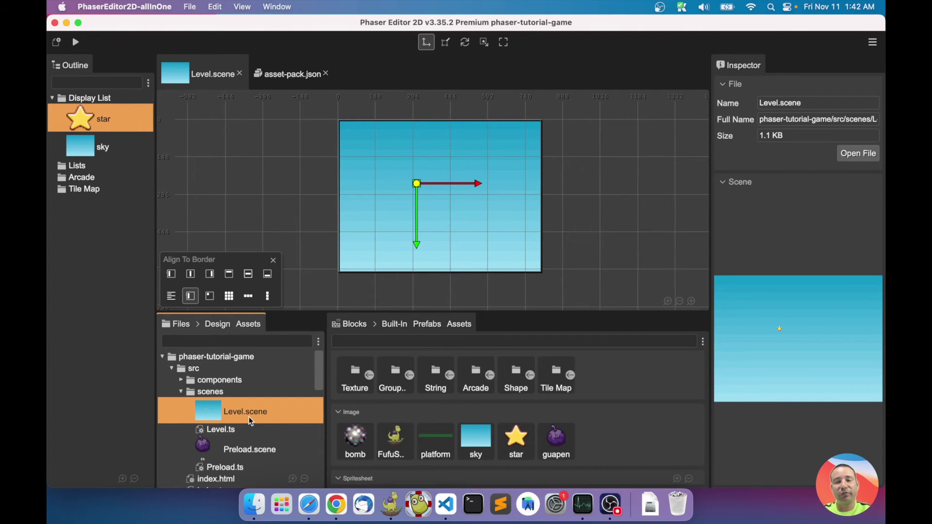
scroll(424, 197, "up", 3)
scroll(432, 197, "up", 2)
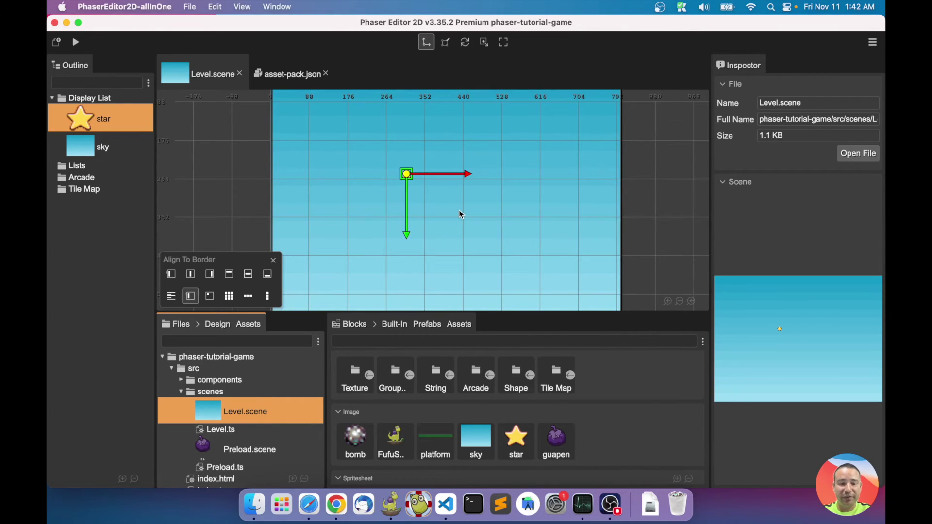
scroll(459, 209, "down", 3)
left_click(226, 429)
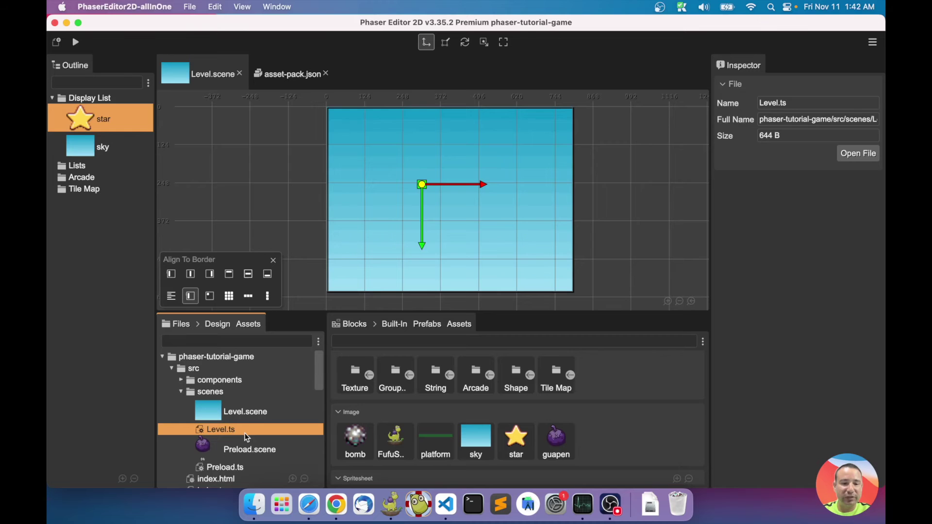
Open Level.ts in the code editor and look over its create() method.
double_click(225, 429)
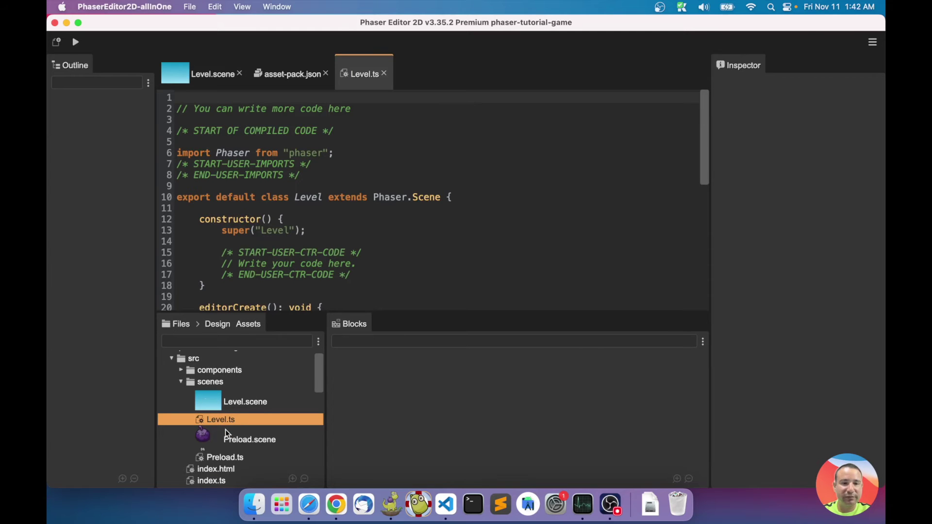
scroll(237, 423, "up", 1)
scroll(237, 422, "down", 2, "ctrl")
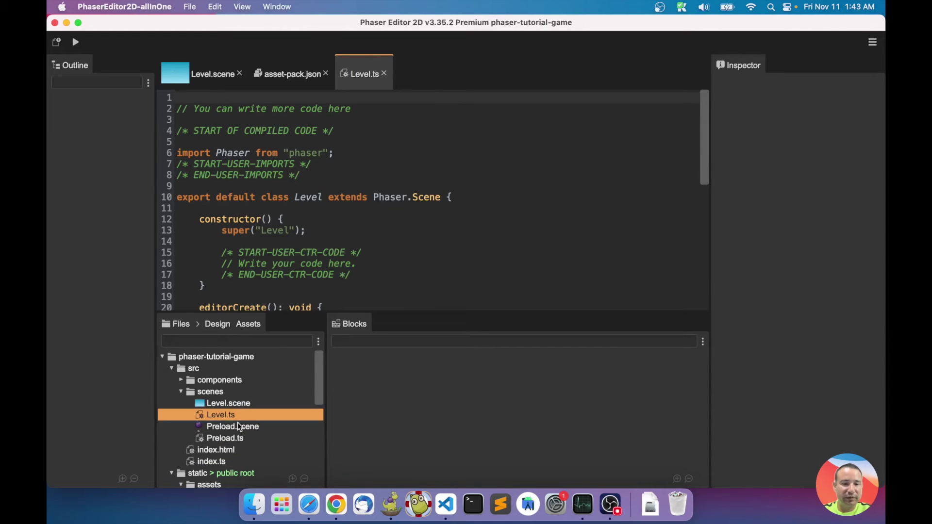
left_click(221, 416)
left_click(447, 325)
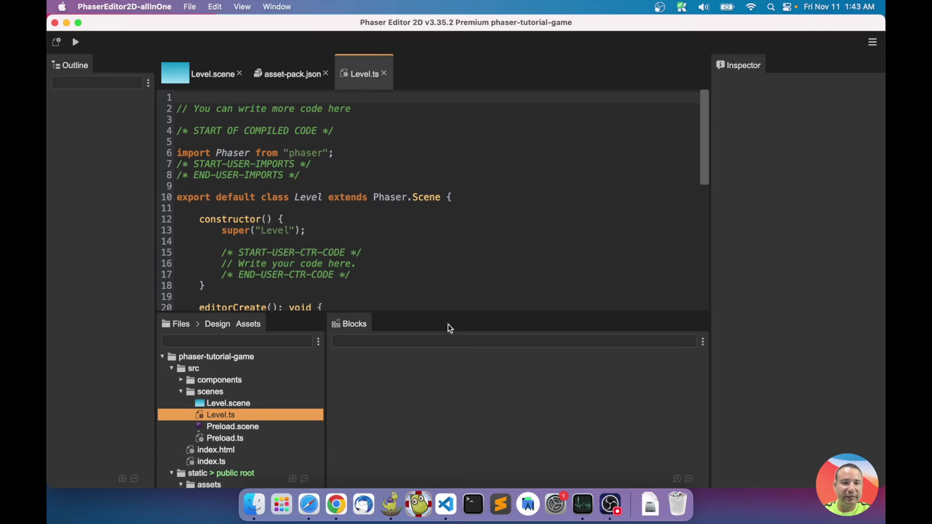
scroll(291, 235, "down", 1)
scroll(291, 236, "down", 10)
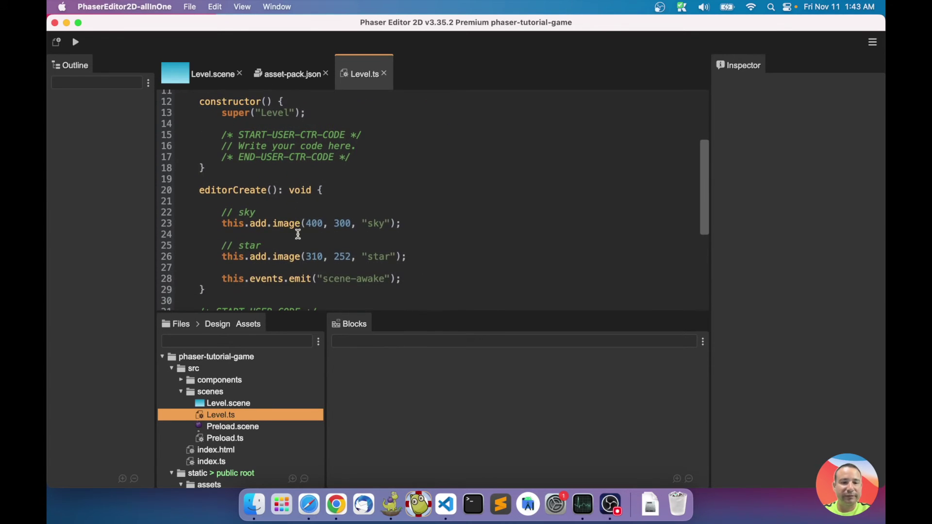
left_click_drag(199, 220, 211, 257)
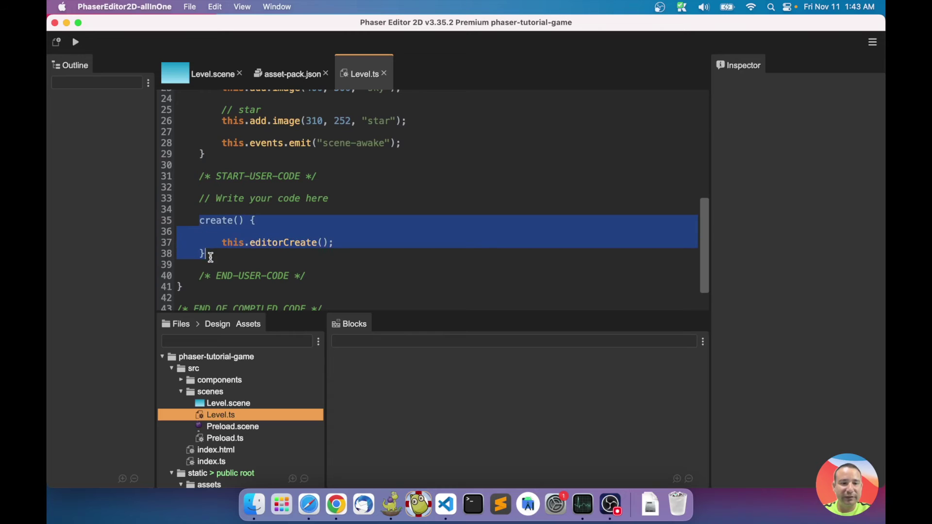
left_click(270, 261)
Highlight editorCreate and the sky and star lines, then bring the Safari tutorial forward.
double_click(310, 243)
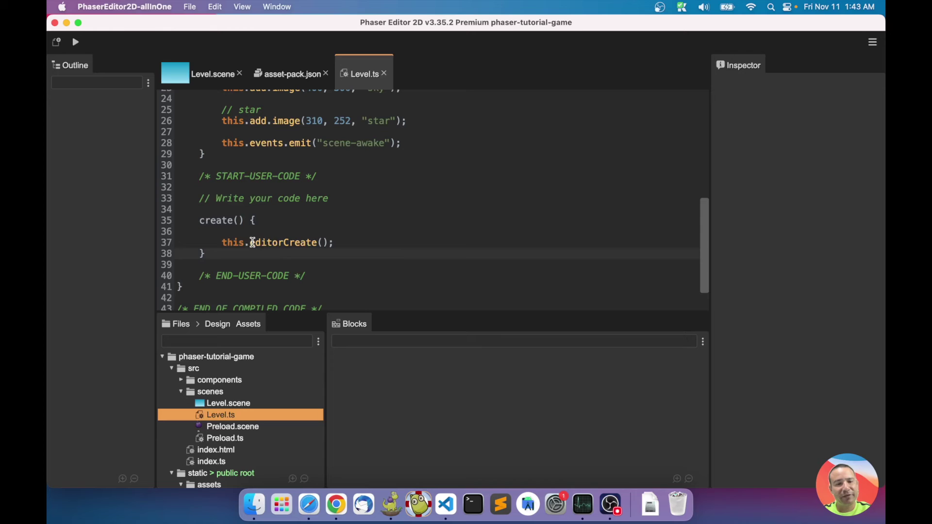
scroll(403, 247, "up", 5)
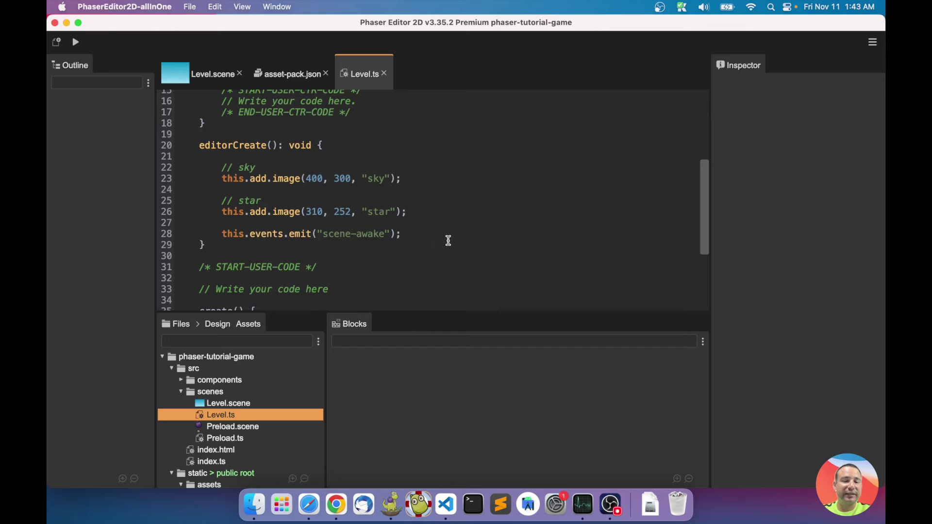
double_click(377, 179)
left_click(508, 198)
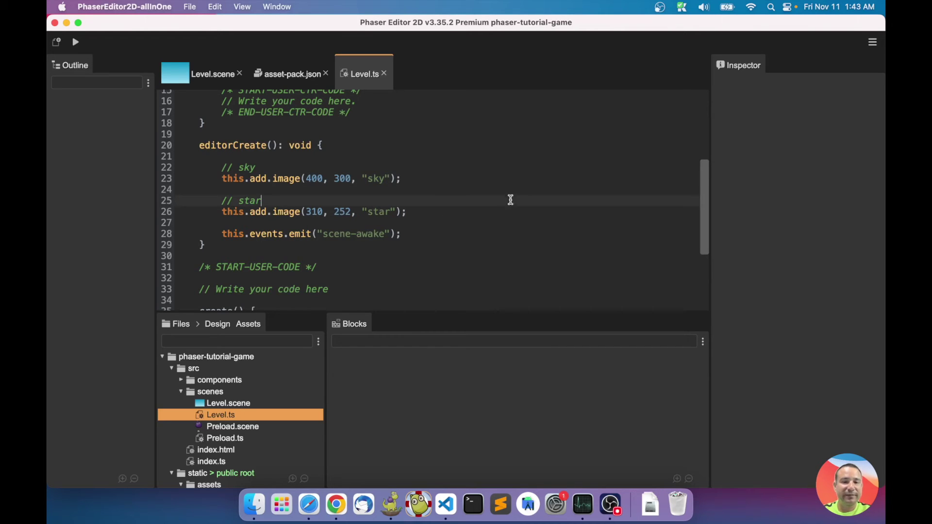
double_click(416, 212)
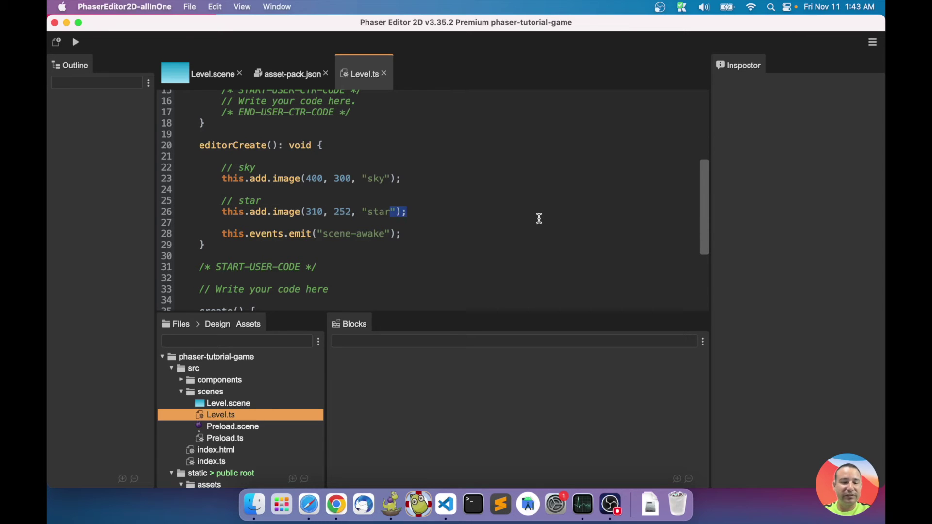
left_click(309, 504)
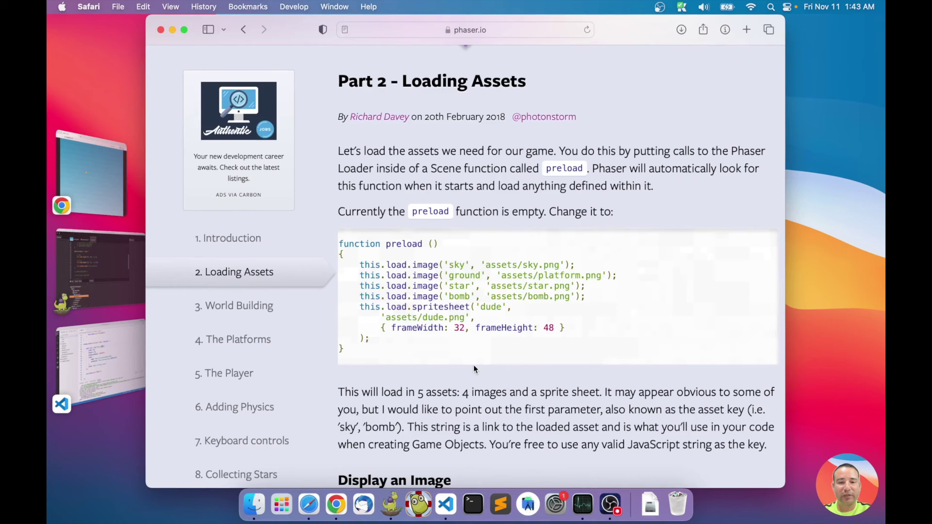
Read the tutorial down to its create() example adding sky and star, then return to Phaser Editor.
scroll(473, 366, "down", 20)
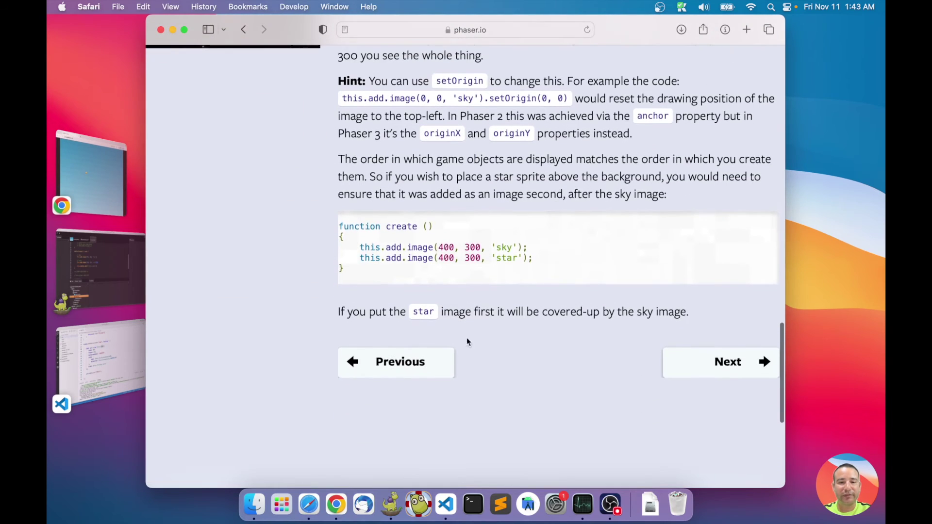
left_click_drag(370, 278, 317, 225)
left_click(391, 237)
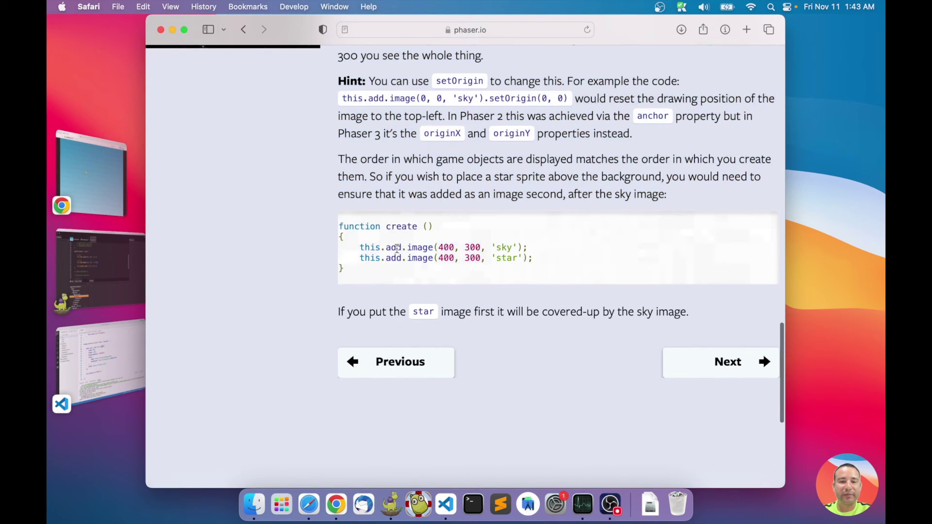
scroll(395, 248, "up", 10)
key("super+Tab")
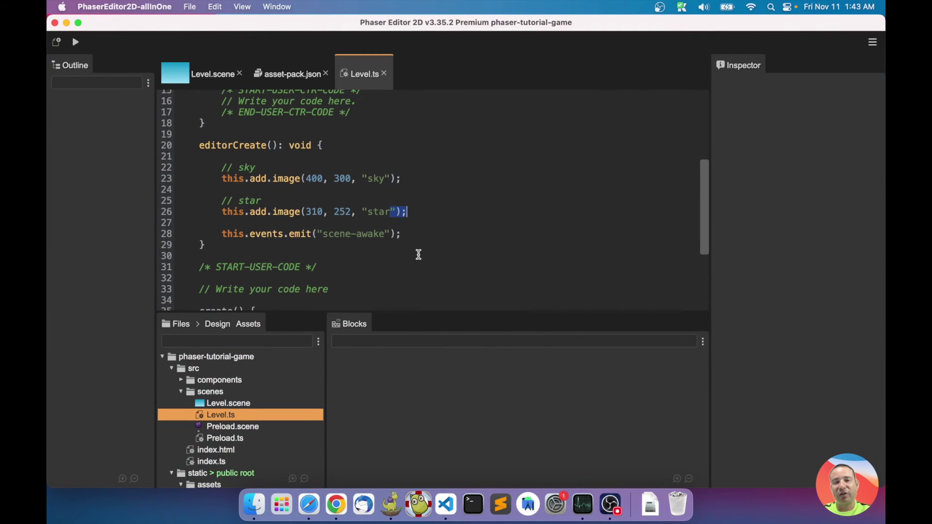
scroll(465, 267, "down", 2)
left_click(429, 245)
scroll(431, 245, "up", 2)
scroll(431, 245, "up", 3)
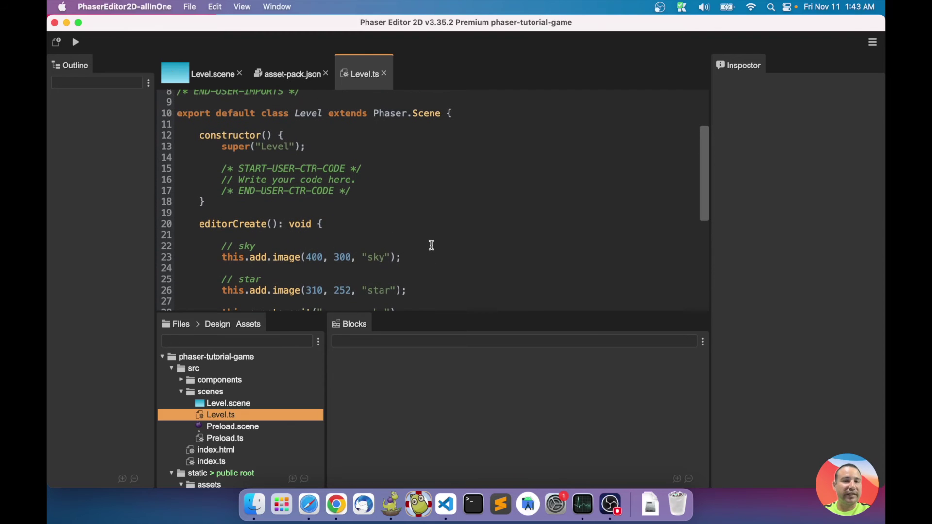
scroll(430, 245, "down", 1)
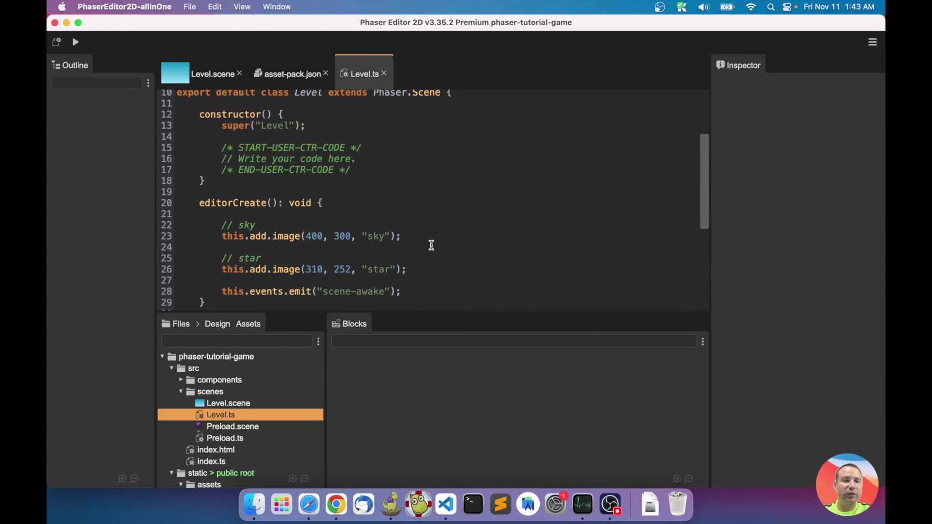
scroll(431, 245, "down", 2)
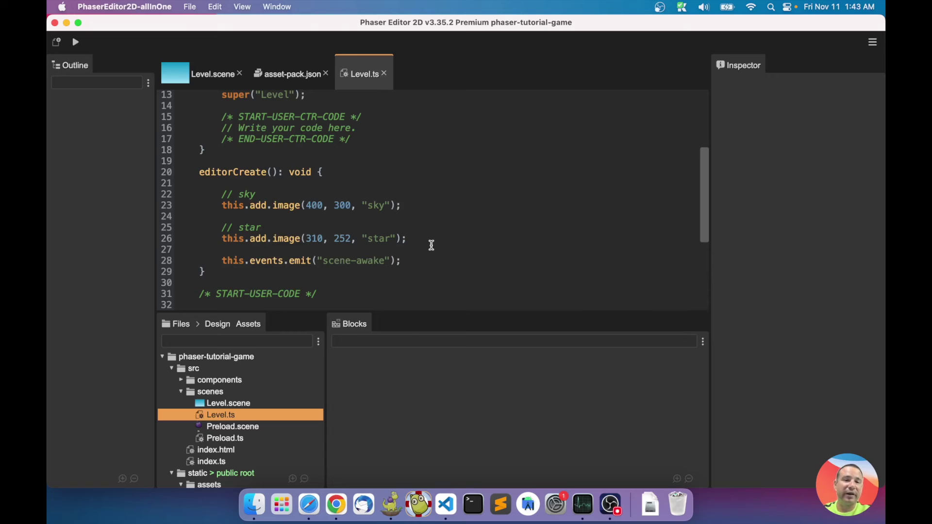
View asset-pack.json, then open Preload.scene showing the guapen logo above the 0% text.
left_click(294, 84)
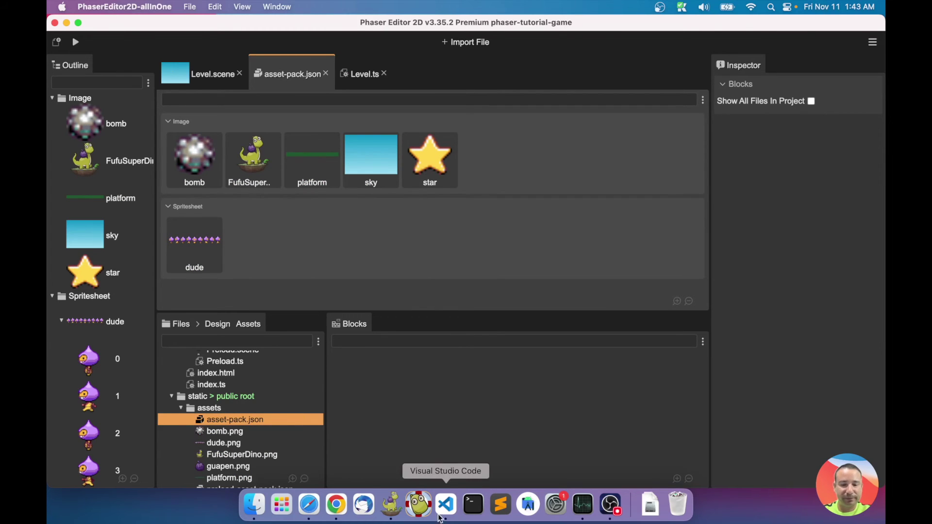
scroll(256, 417, "up", 4)
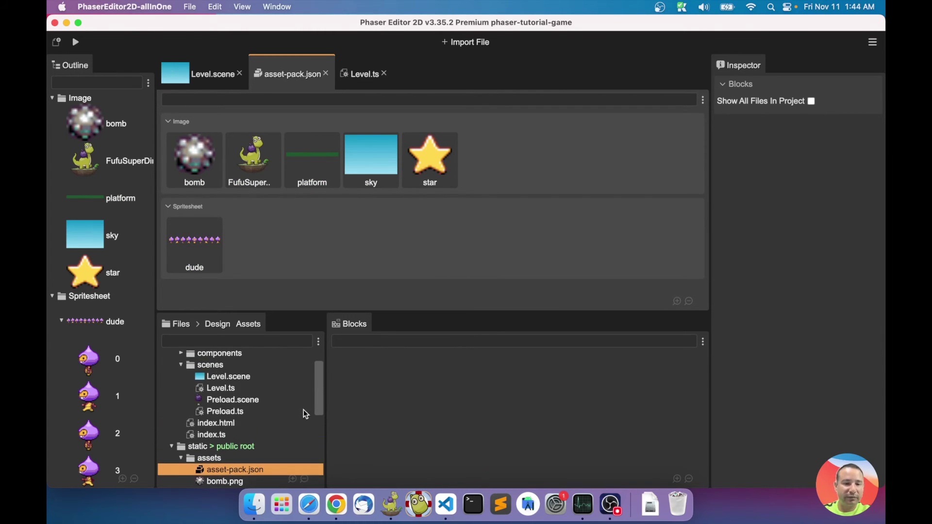
double_click(237, 401)
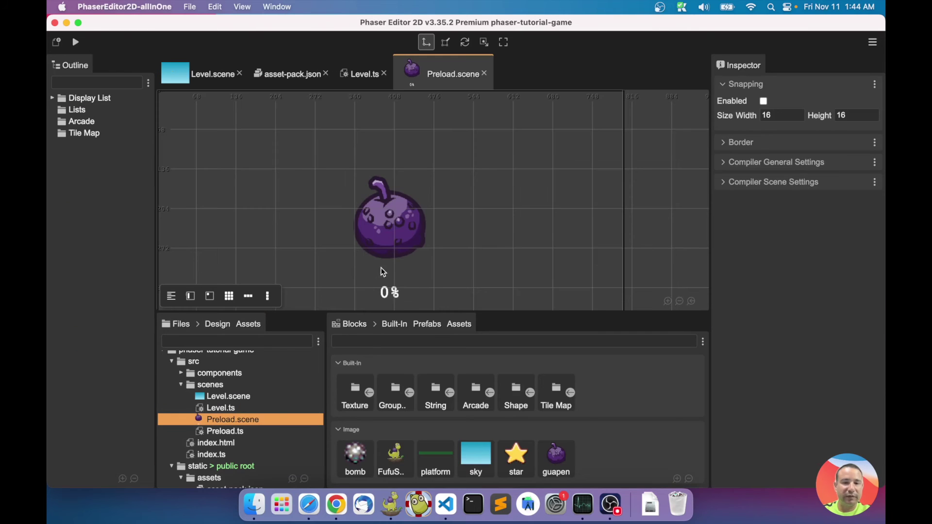
Zoom the Preload canvas and open Preload.ts in a quick editor, scrolled to preload().
scroll(393, 262, "down", 1)
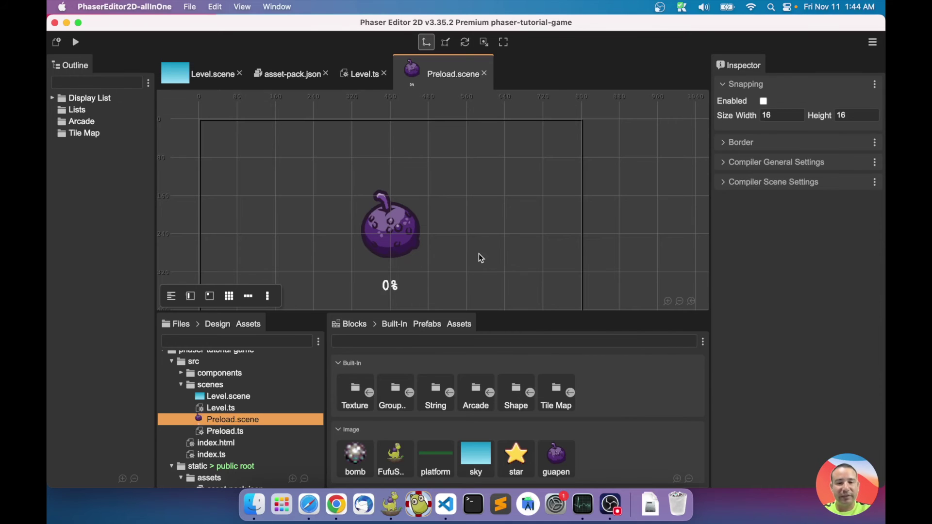
key("q")
scroll(467, 350, "down", 5)
scroll(467, 350, "down", 8)
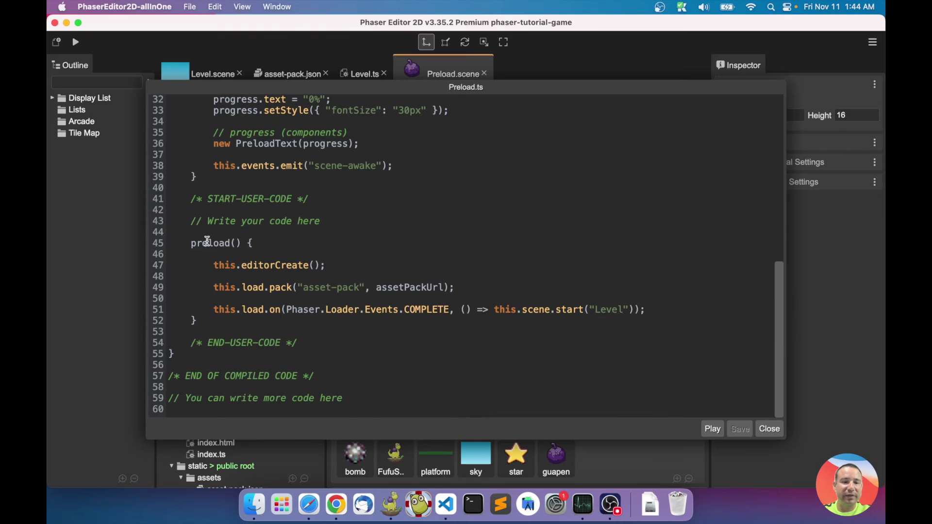
Review this.editorCreate() in Preload.ts, close the code view and recentre the guapen logo.
left_click_drag(334, 265, 210, 262)
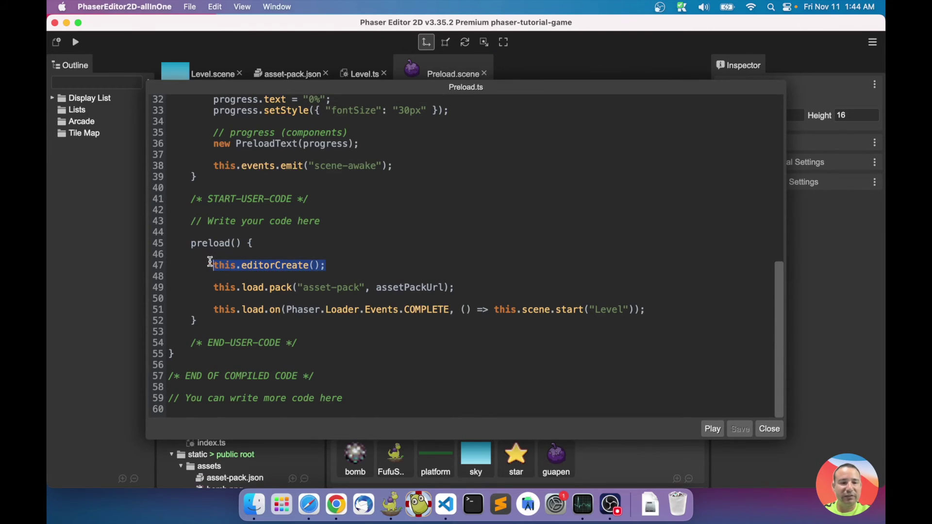
scroll(408, 230, "up", 1)
scroll(377, 187, "up", 2)
scroll(386, 191, "down", 2)
key("Escape")
left_click(412, 228)
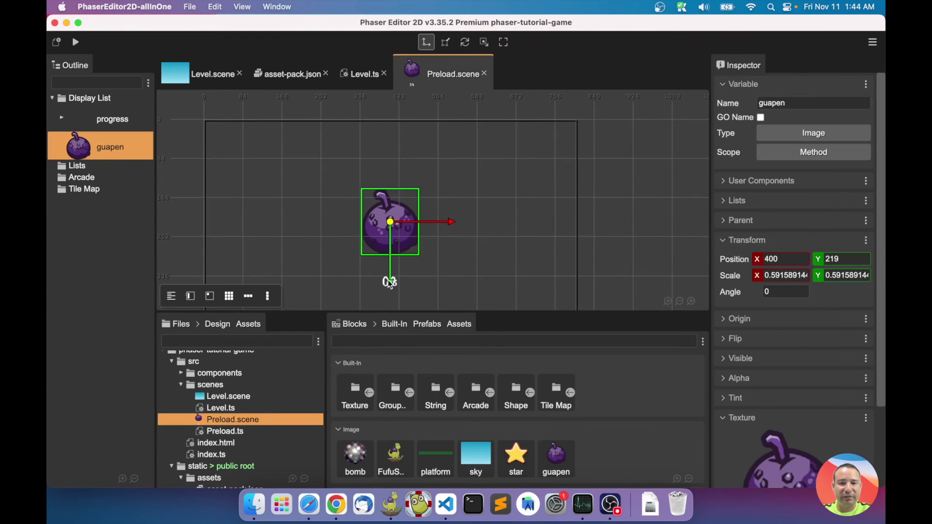
left_click(473, 270)
scroll(453, 271, "down", 3)
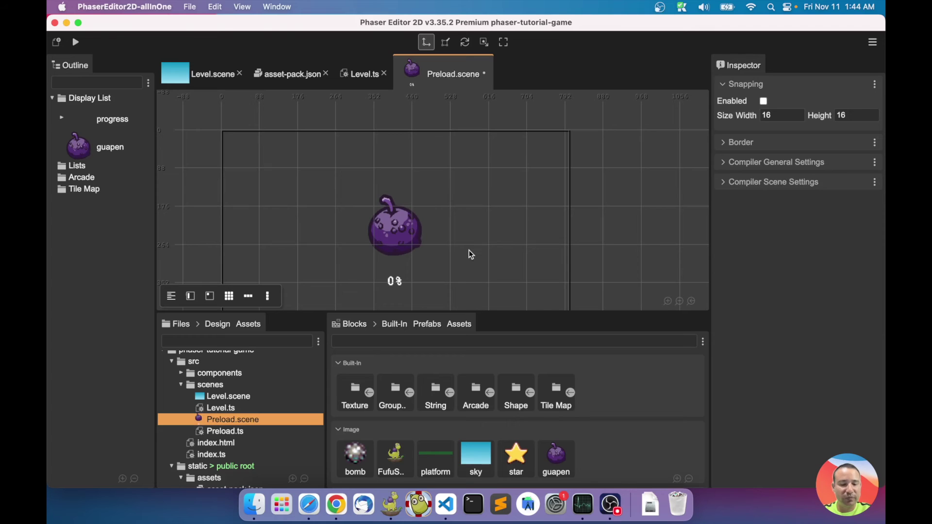
middle_click_drag(470, 275, 485, 232)
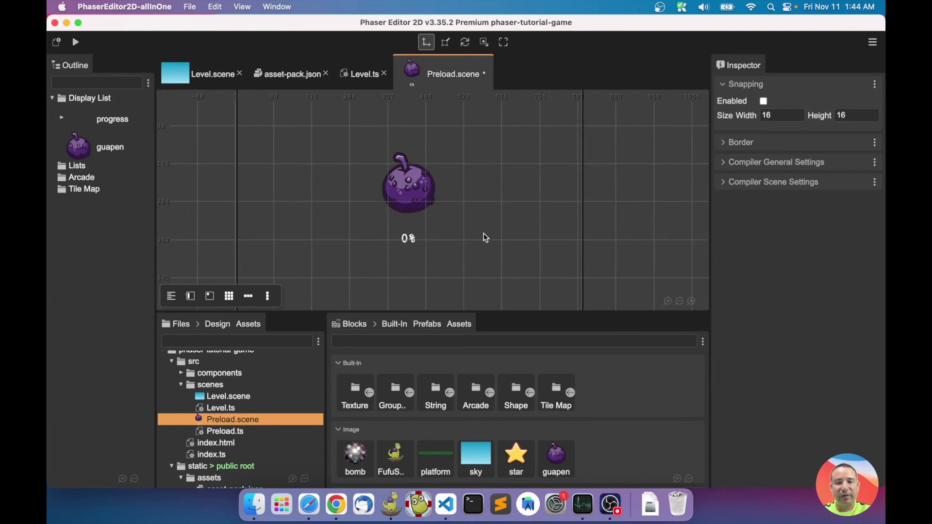
Reopen the Preload.ts quick editor and examine the asset pack loading statement on line 49.
key("q")
scroll(446, 301, "down", 8)
scroll(447, 301, "down", 2)
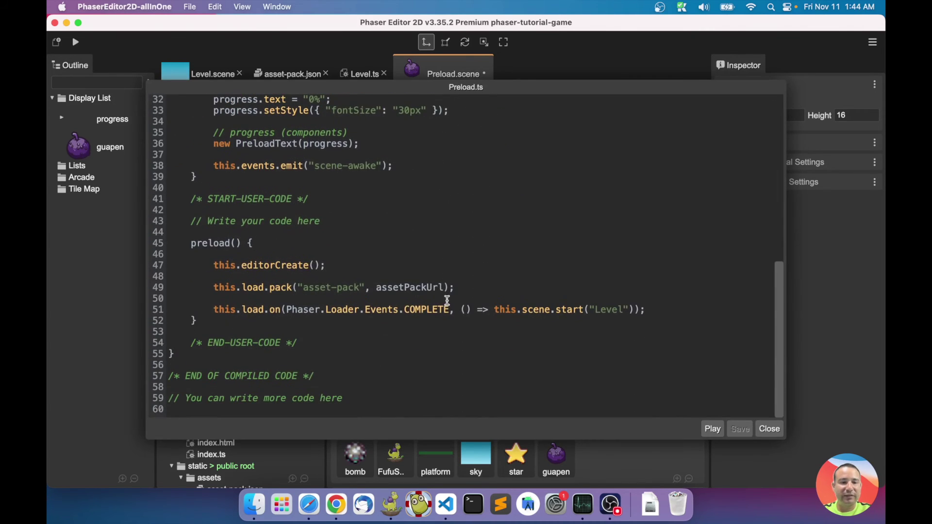
left_click(271, 287)
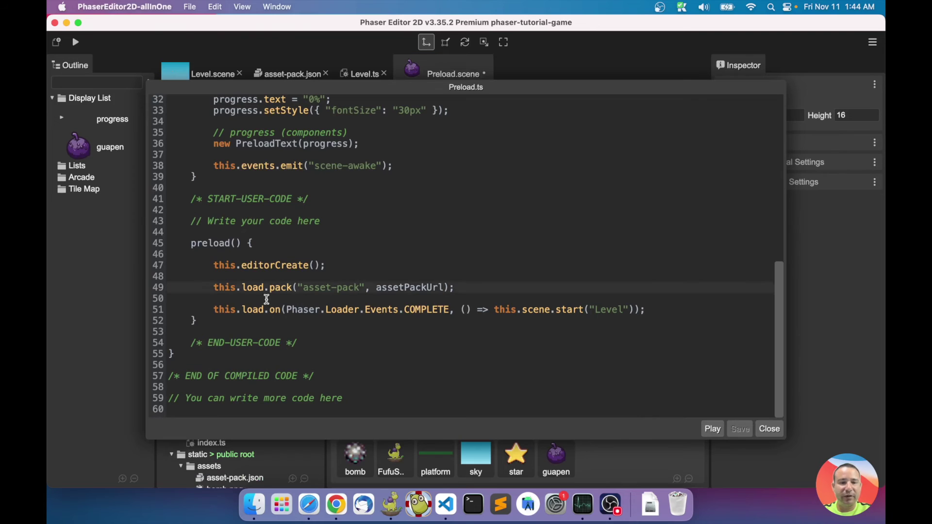
left_click_drag(214, 287, 455, 287)
left_click(473, 287)
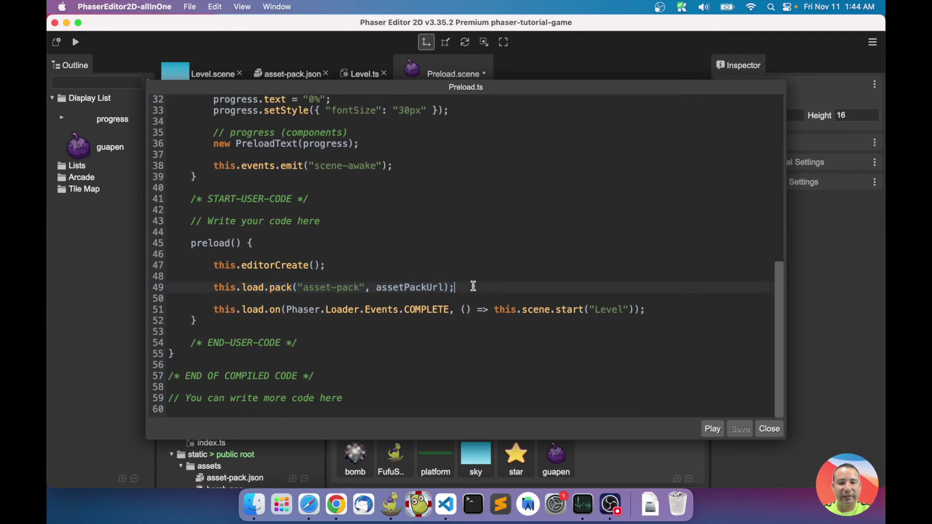
double_click(414, 288)
Examine the assetPackUrl import line at the top of Preload.ts.
scroll(476, 258, "up", 10)
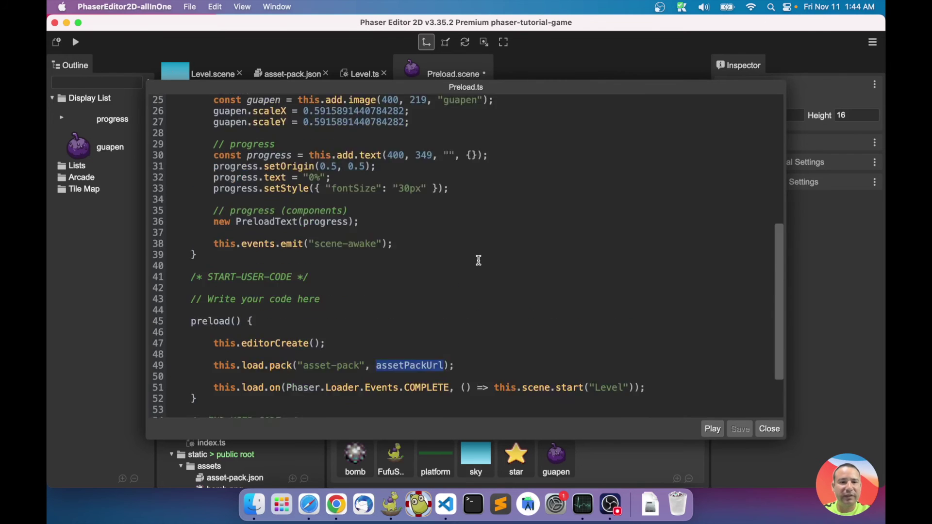
double_click(240, 190)
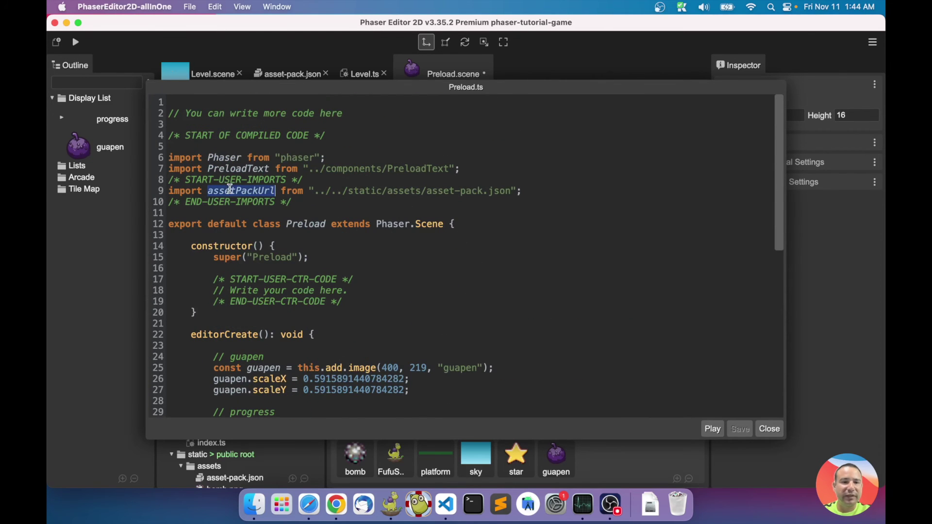
left_click(552, 191)
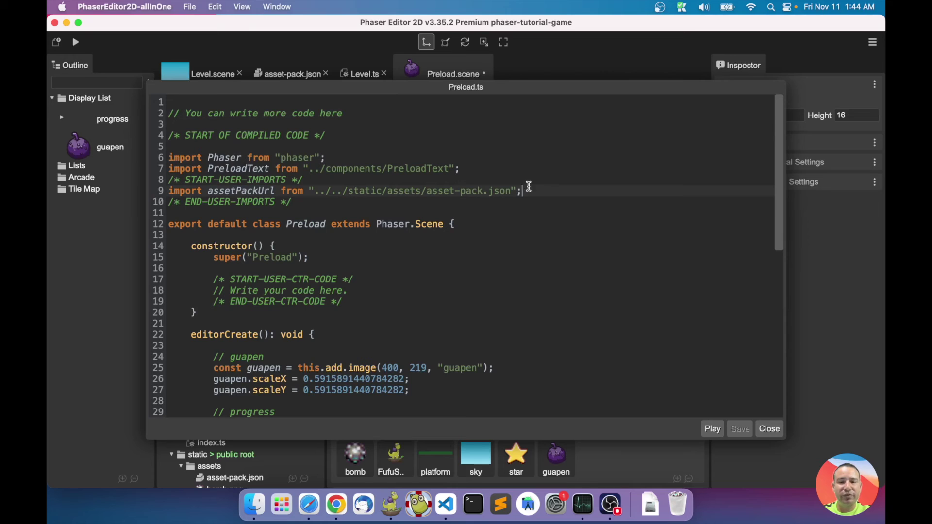
left_click_drag(524, 191, 170, 188)
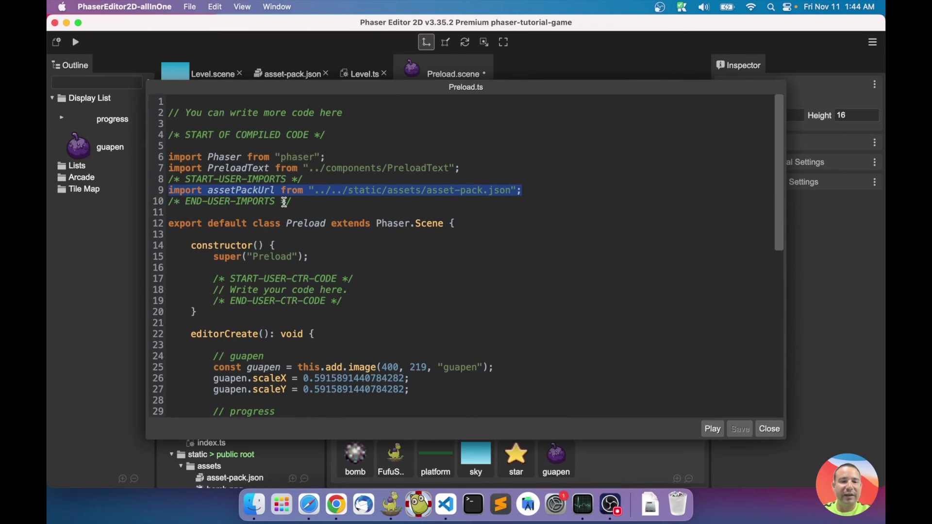
left_click(507, 214)
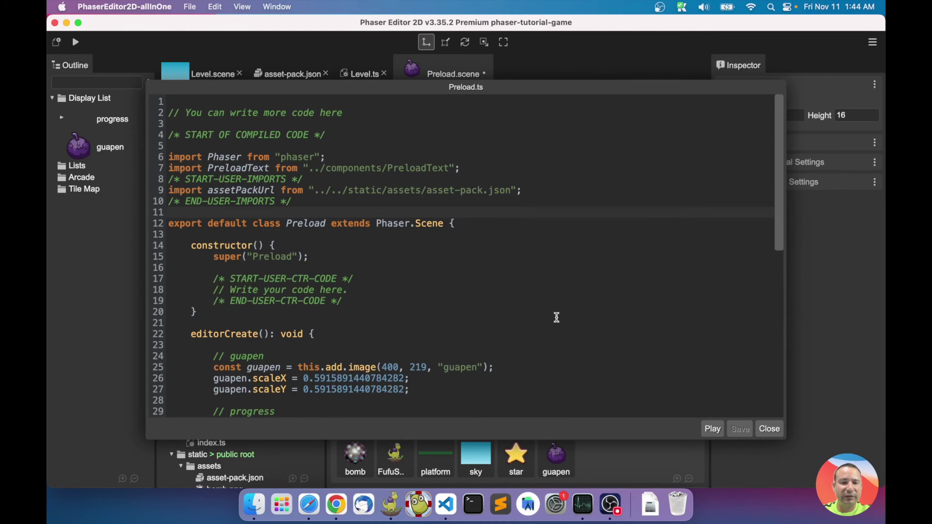
Examine the Level scene start call on line 51 and close the quick editor.
scroll(556, 317, "down", 10)
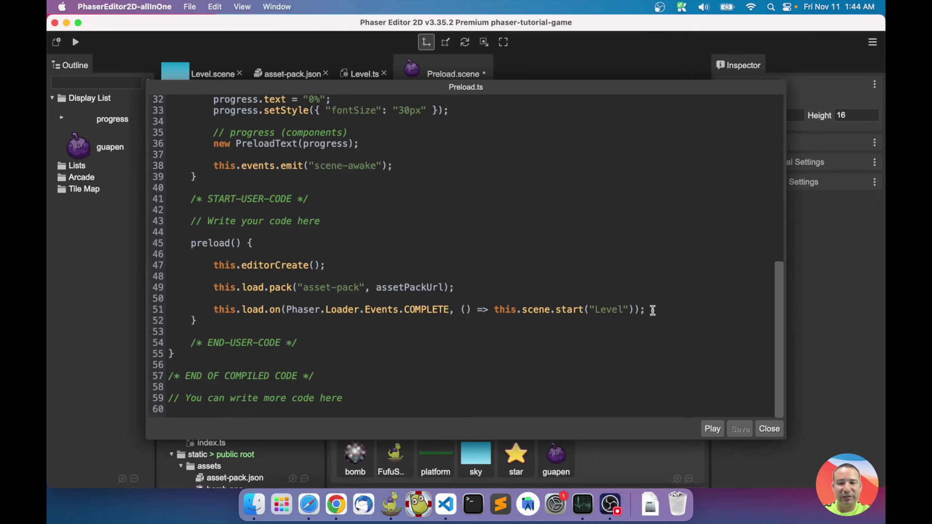
left_click_drag(651, 309, 482, 306)
left_click(535, 274)
key("Escape")
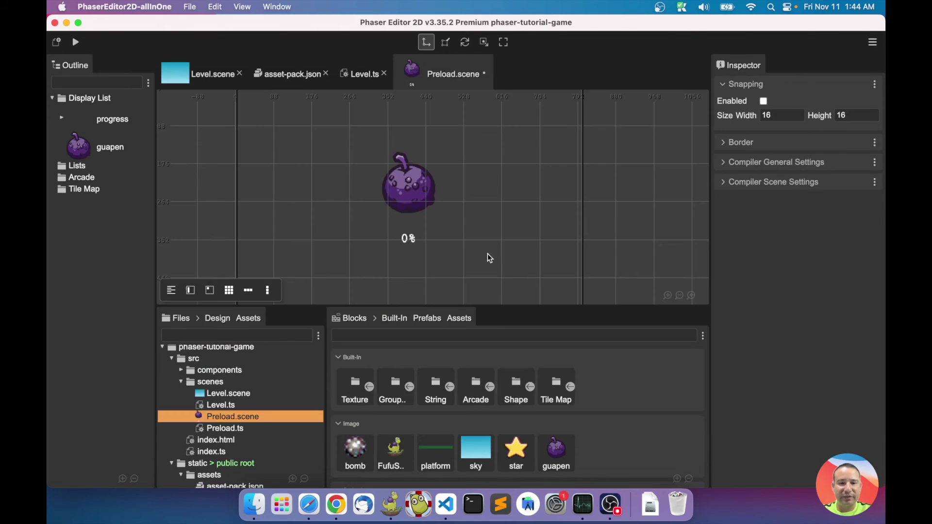
Open the compiled Preload.ts output file in Visual Studio Code from the canvas Compiler menu.
right_click(511, 203)
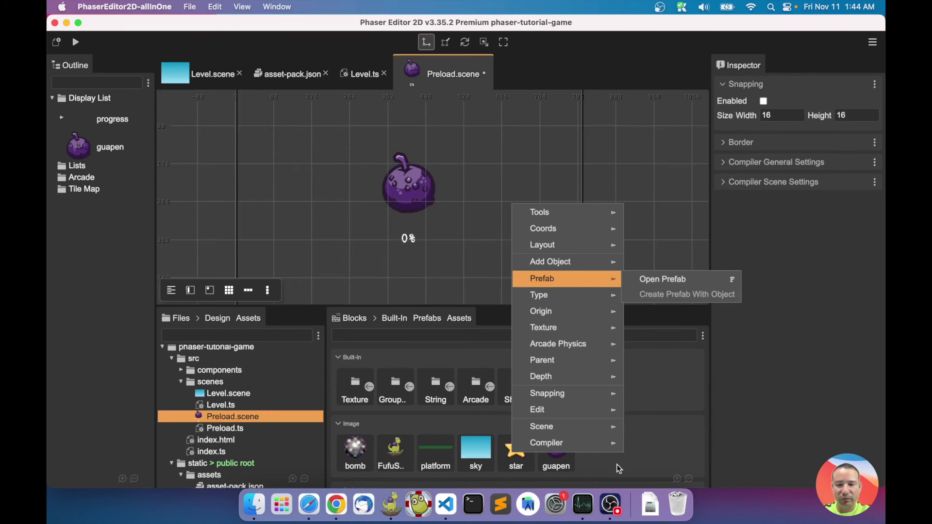
mouse_move(584, 444)
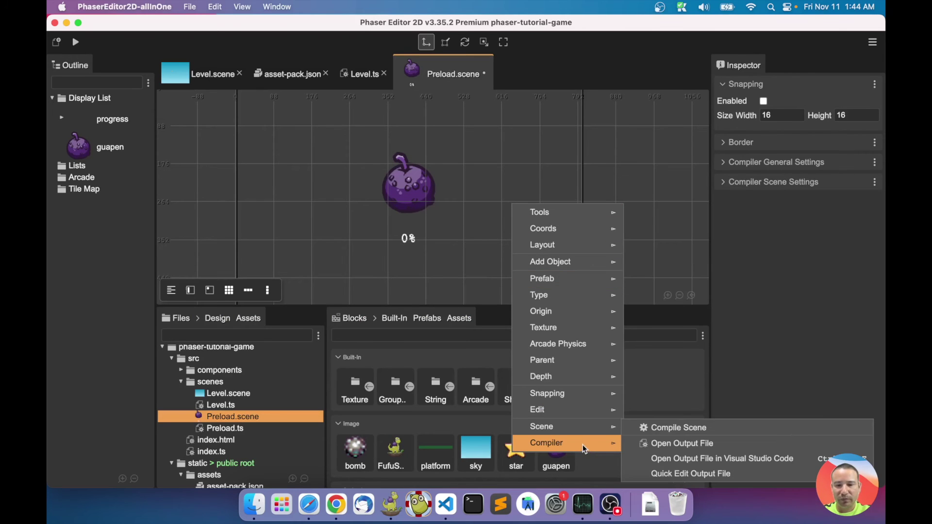
left_click(699, 459)
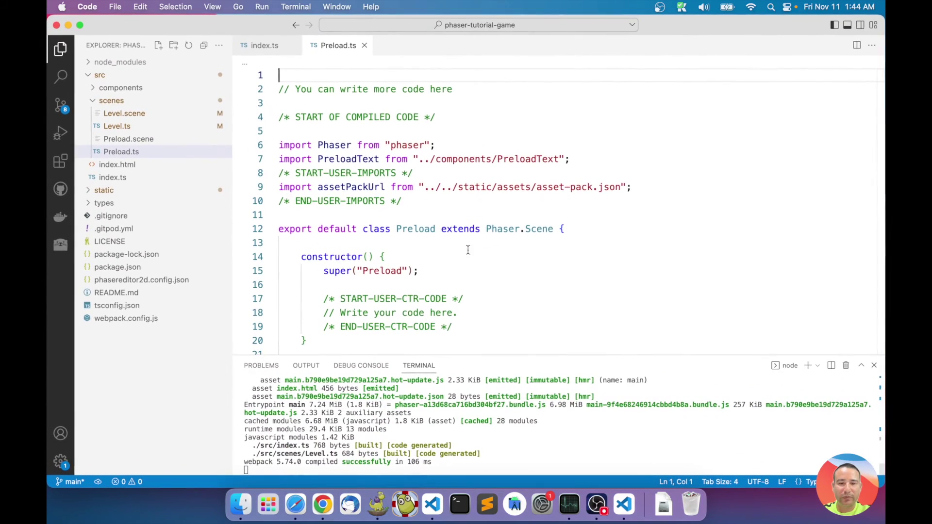
Delete the load-complete listener line and the blank line after it in preload().
scroll(528, 280, "down", 10)
scroll(528, 281, "up", 1)
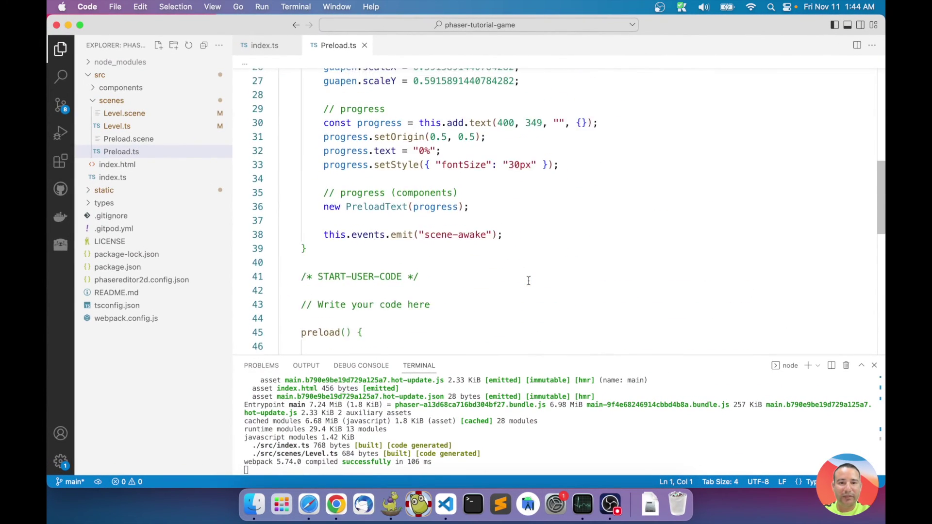
scroll(529, 281, "down", 5)
scroll(529, 281, "up", 1)
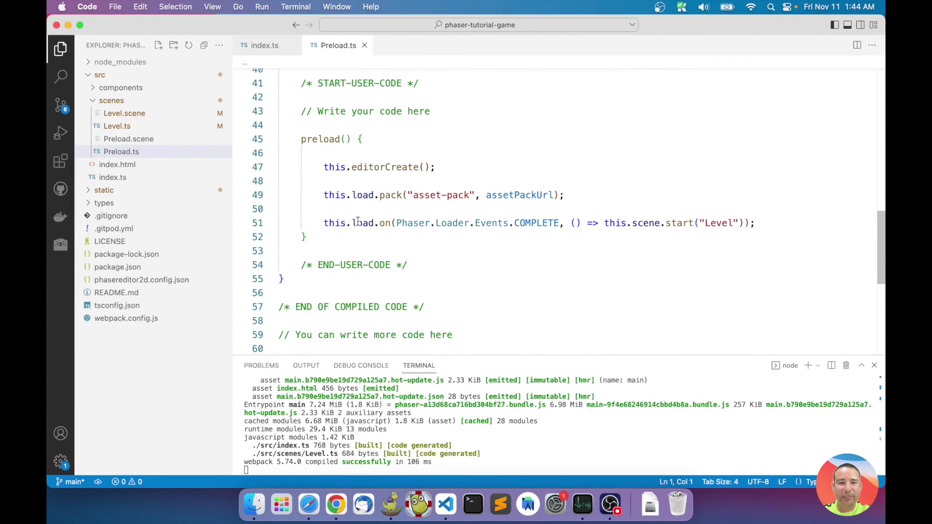
double_click(330, 223)
key("super+shift+k")
left_click(346, 212)
key("super+shift+k")
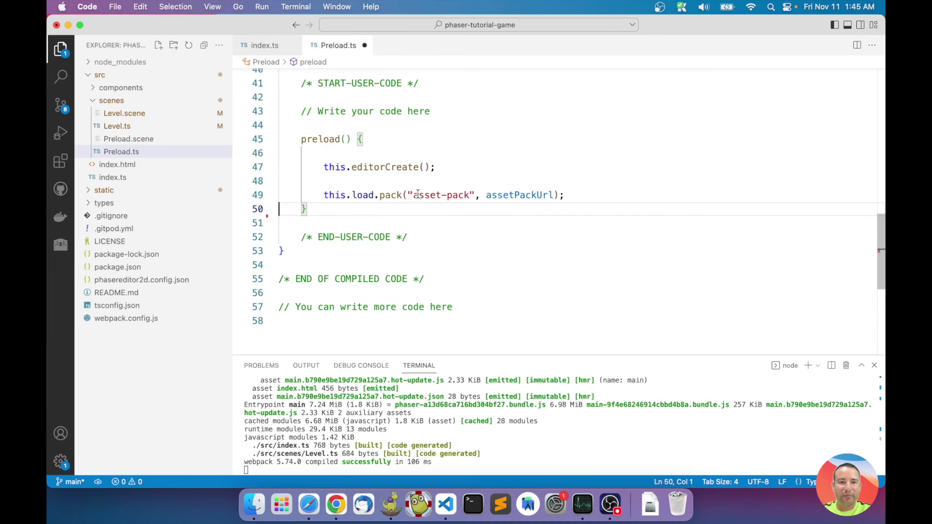
Add a create() method containing this.scene.start("Level"); and save Preload.ts.
left_click(580, 194)
key("Down")
key("Return")
key("Return")
type("create")
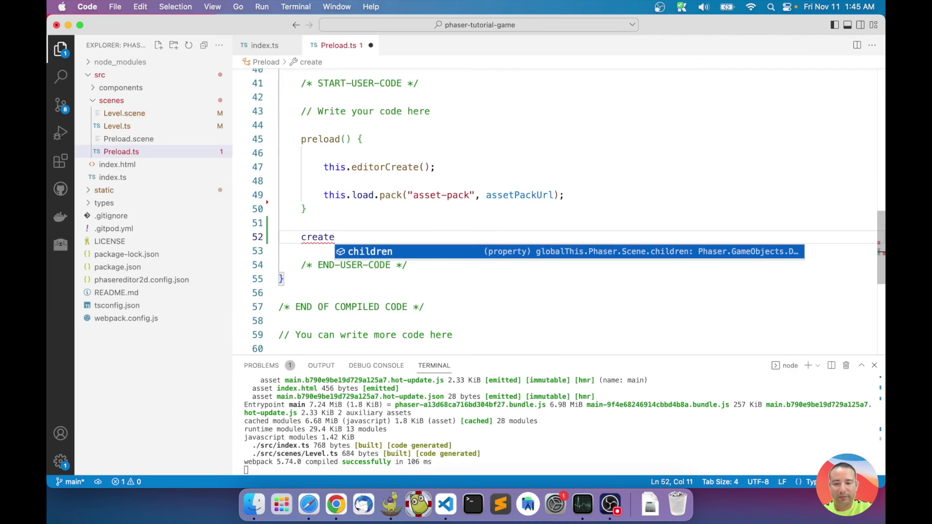
type("() {")
key("Return")
key("Return")
type("this.scene.start")
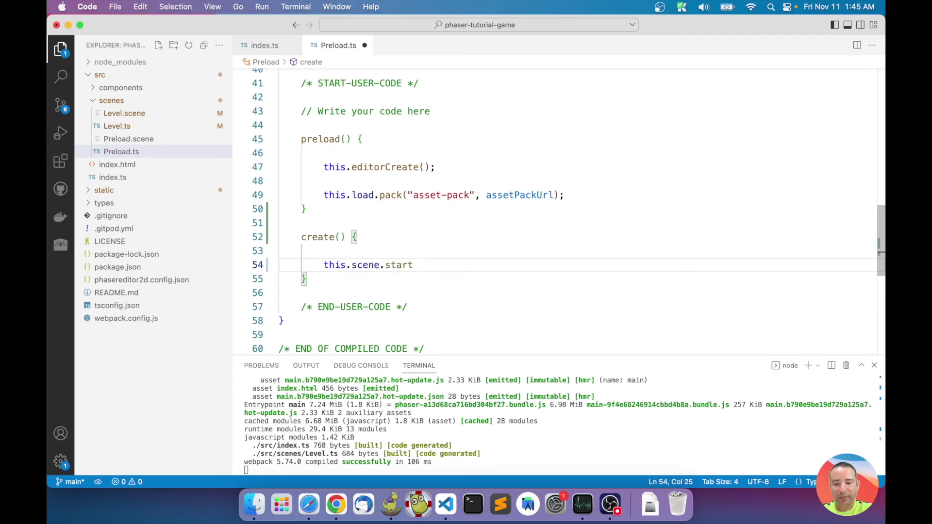
type("(\"Level\");")
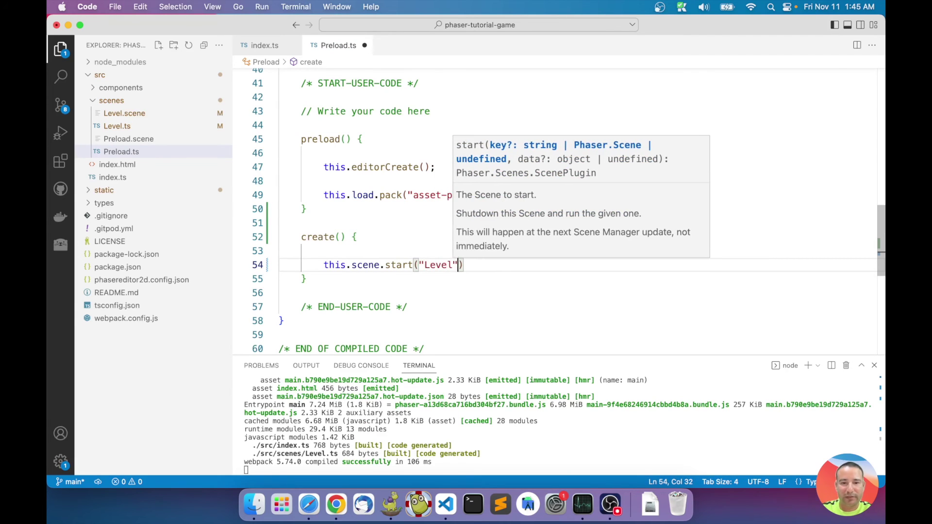
key("super+s")
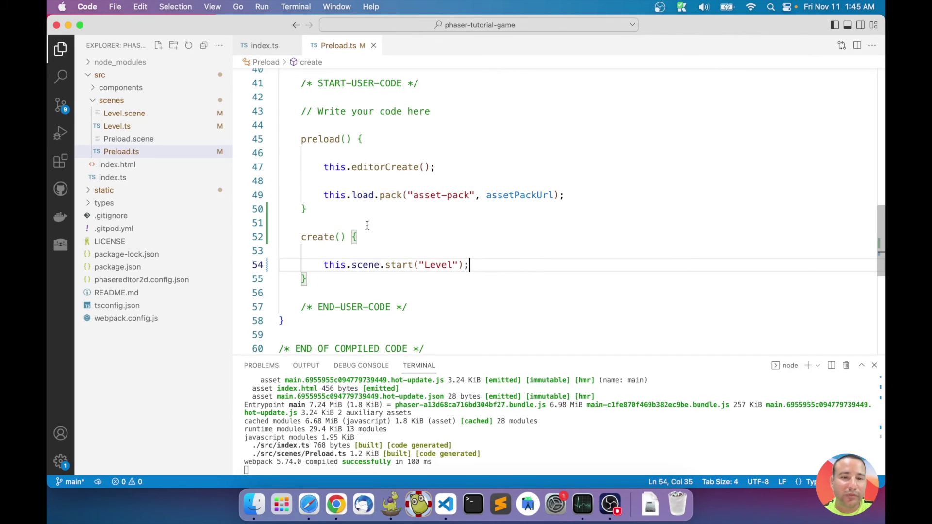
Look over the edited preload and create methods, then return to Phaser Editor 2D.
scroll(366, 225, "up", 3)
scroll(367, 224, "down", 2)
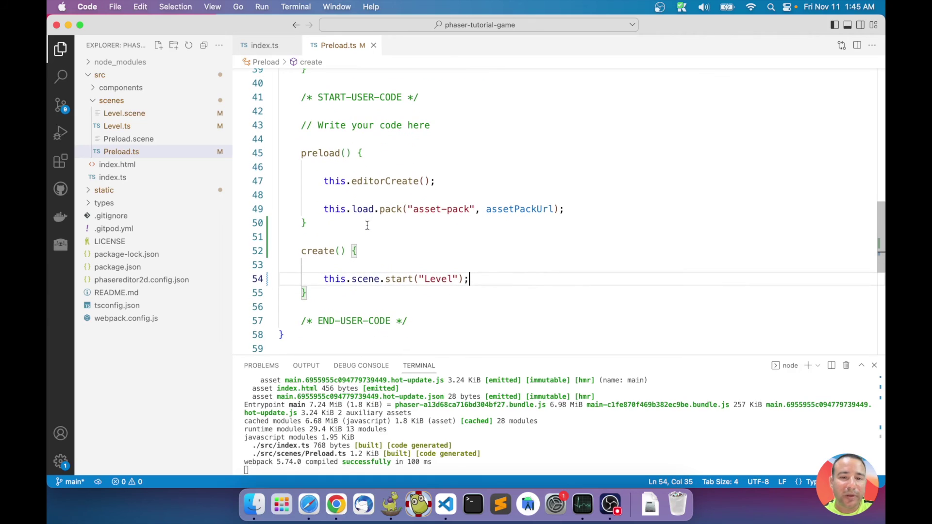
left_click(331, 226)
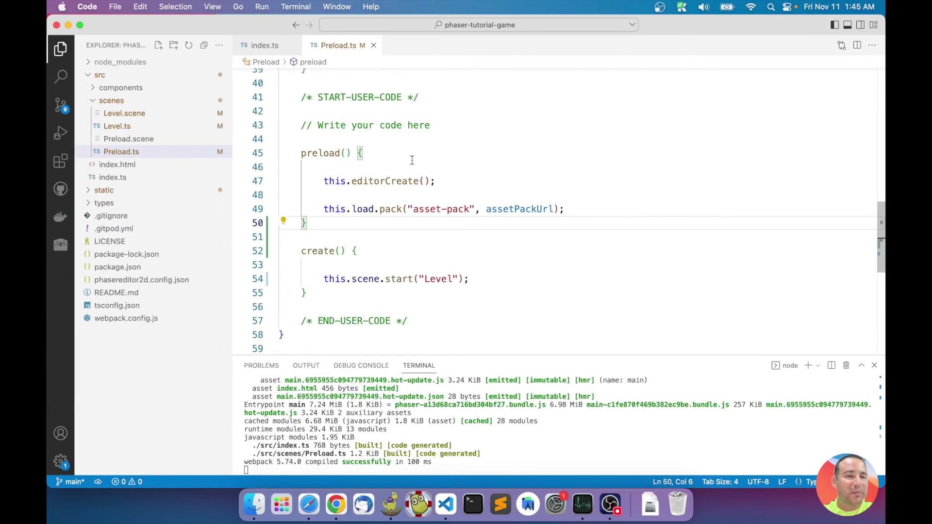
left_click(482, 181)
scroll(385, 167, "up", 3)
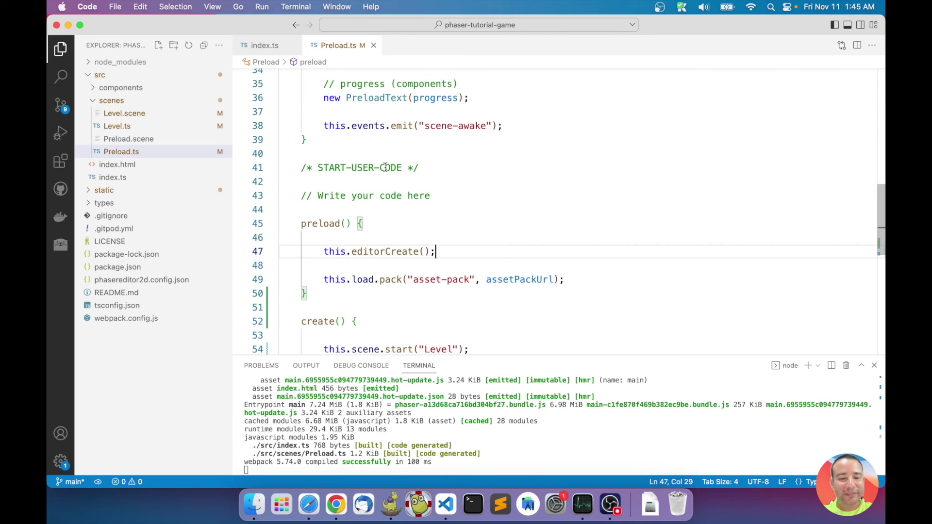
left_click(391, 507)
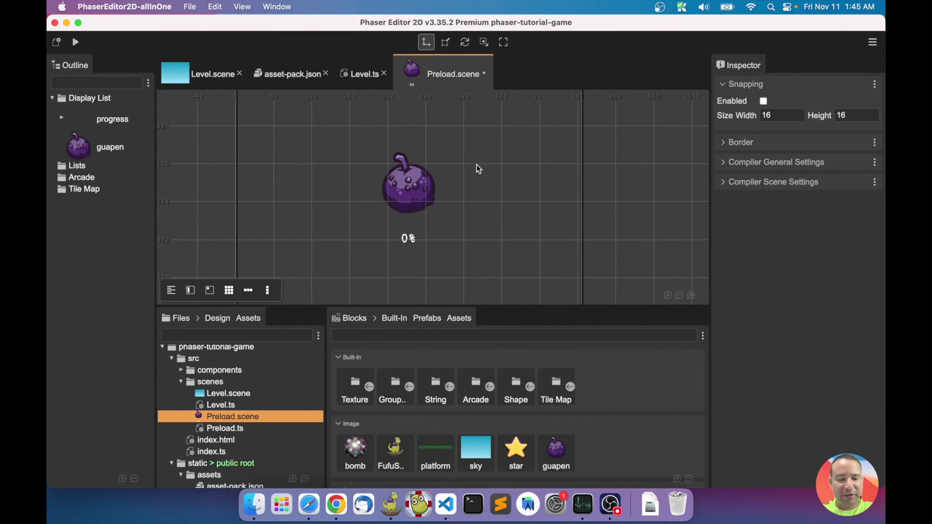
Save Preload.scene and bring the Level.scene tab back to the front.
key("super+s")
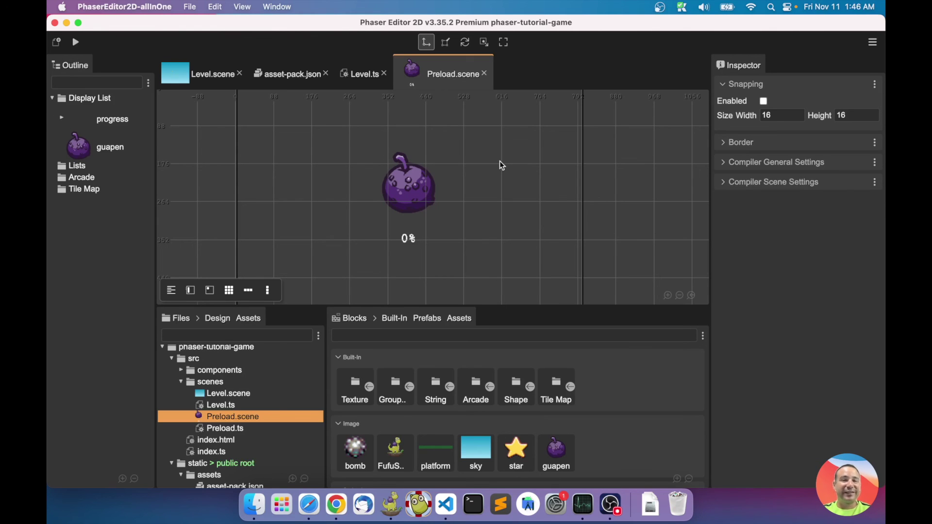
left_click(206, 76)
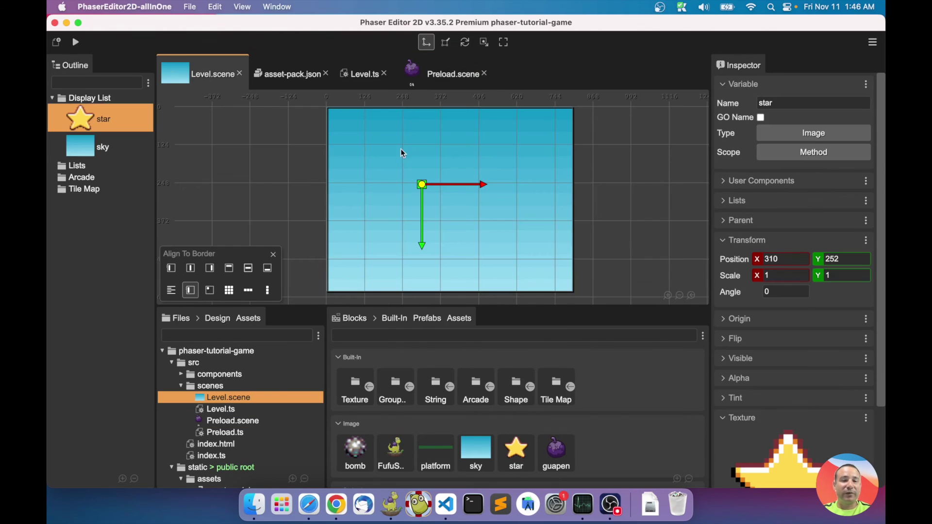
scroll(442, 210, "down", 3)
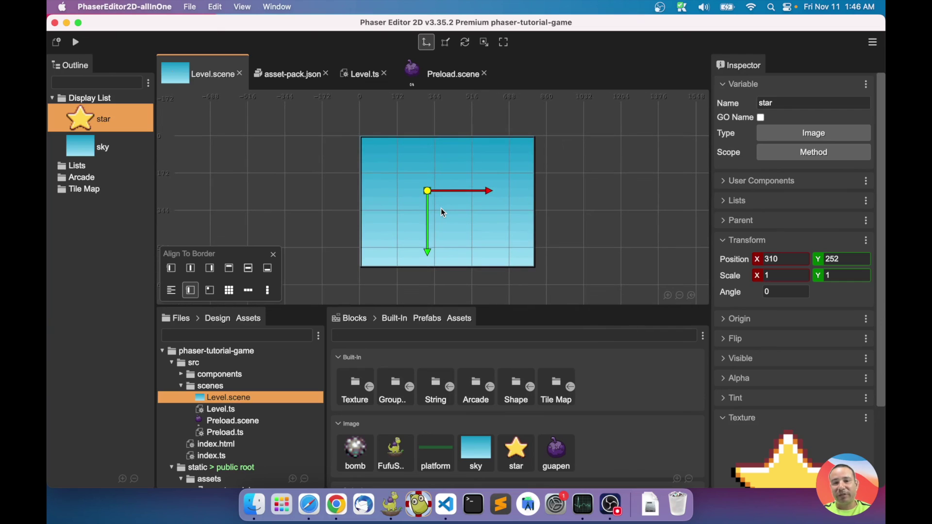